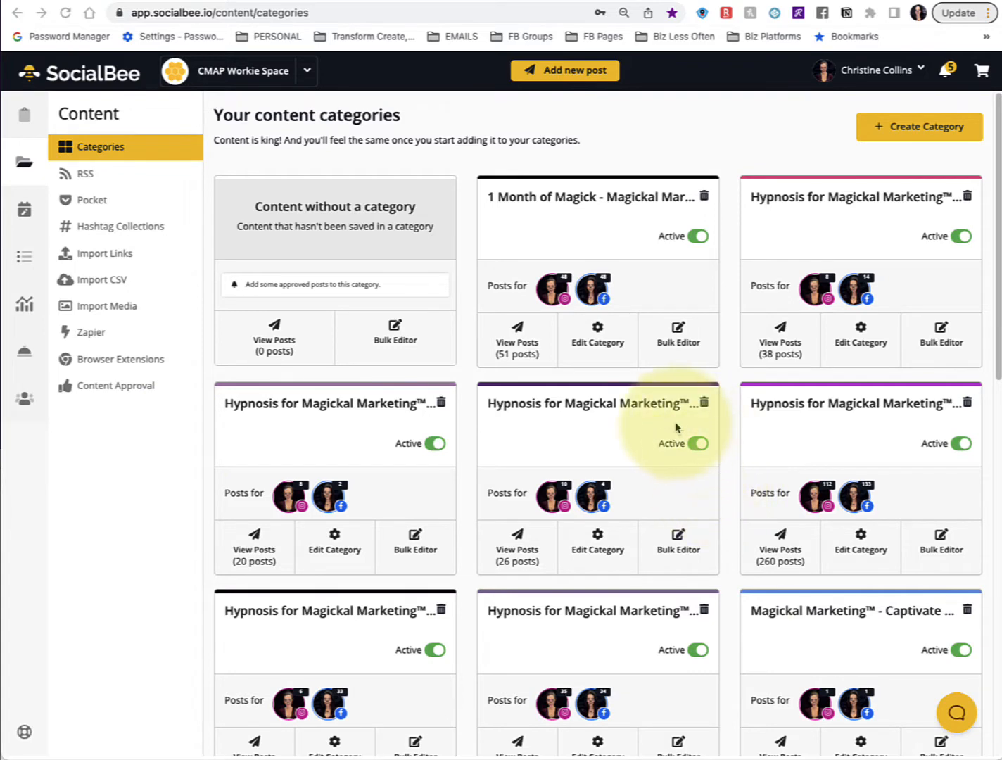
- Look over all the content category cards, checking their names, active status and assigned social profiles
scroll(649, 544, "down", 5)
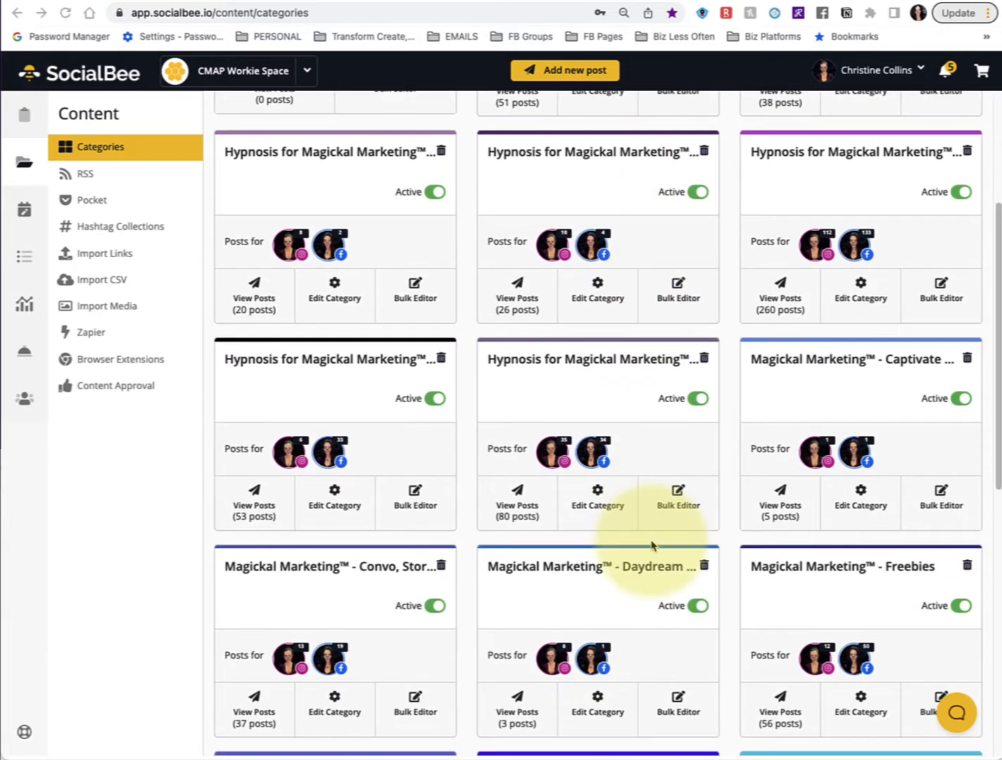
scroll(652, 544, "down", 2)
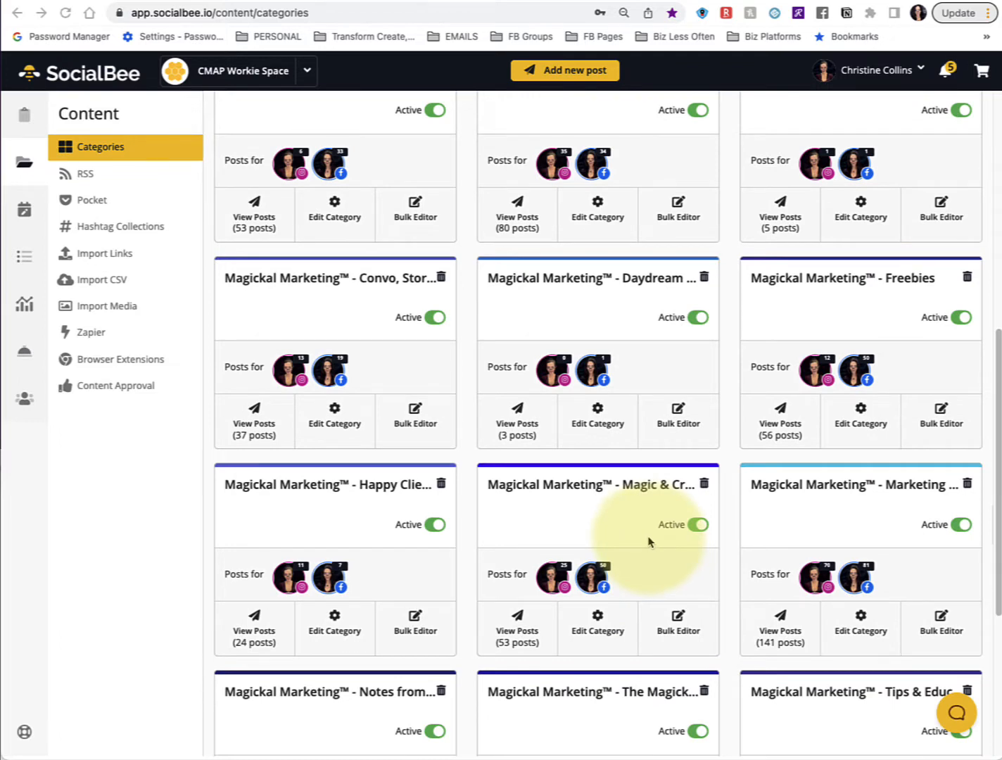
scroll(649, 541, "down", 1)
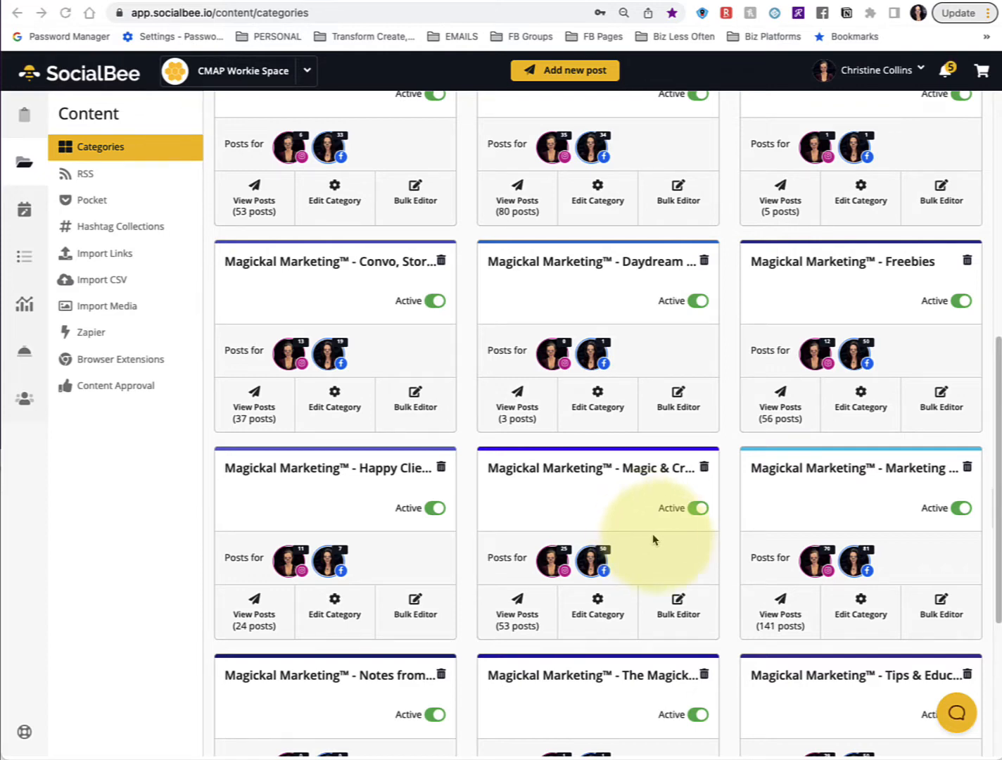
scroll(710, 560, "down", 1)
scroll(711, 561, "down", 5)
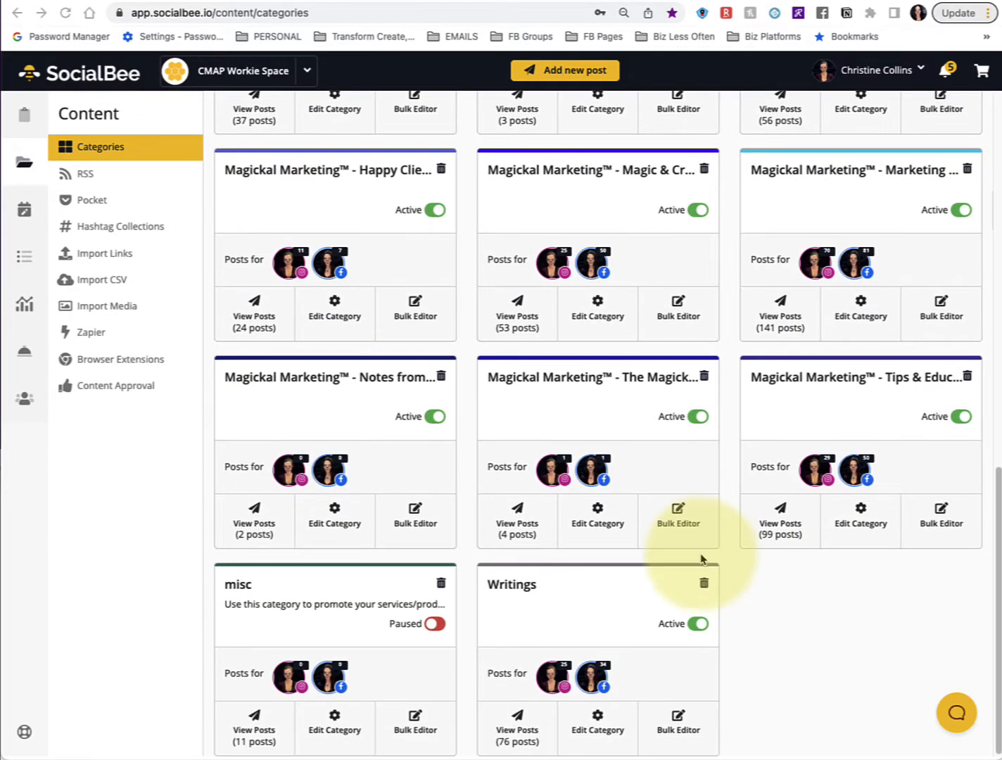
scroll(701, 560, "up", 2)
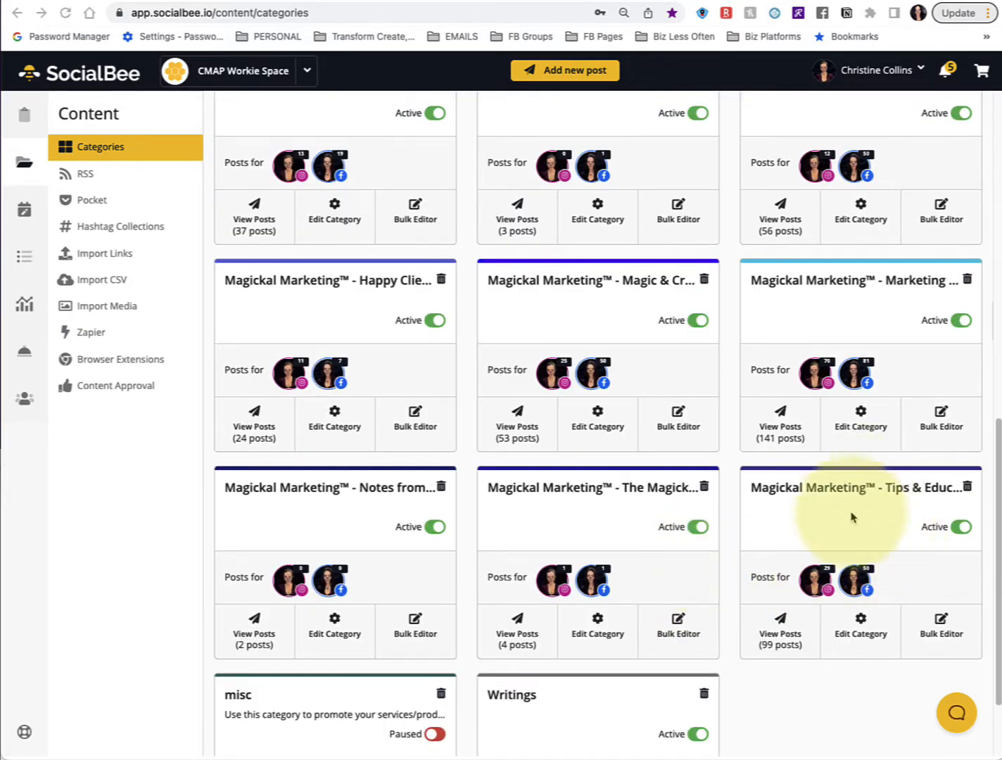
scroll(810, 589, "up", 5)
scroll(720, 603, "up", 8)
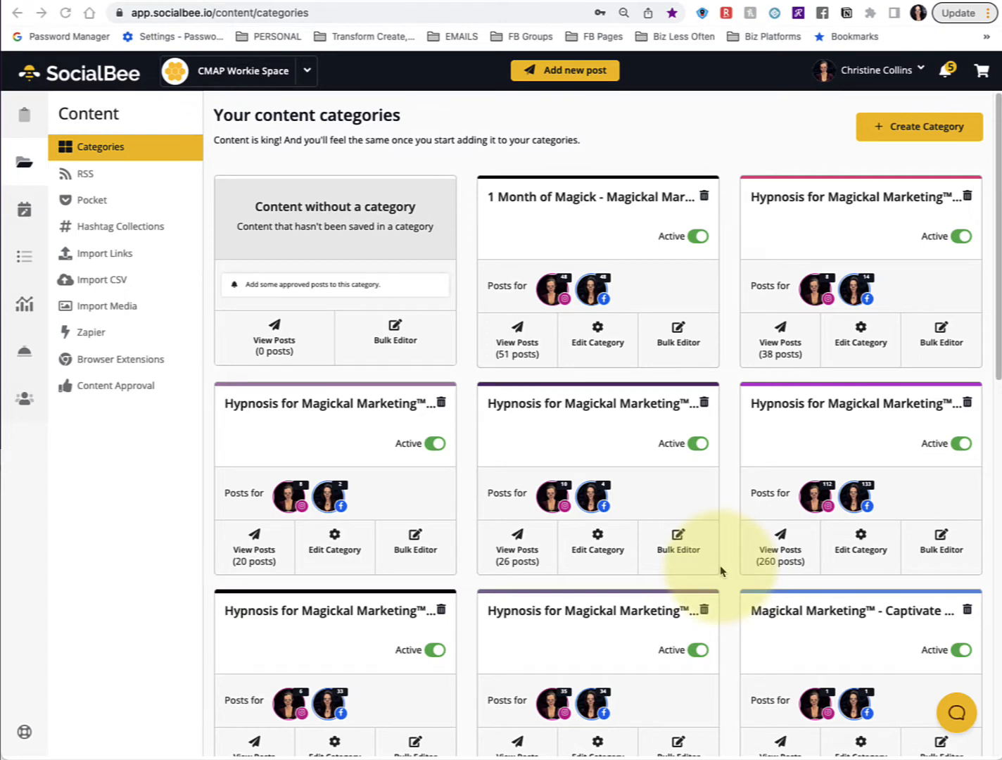
scroll(690, 444, "down", 1)
scroll(688, 447, "down", 2)
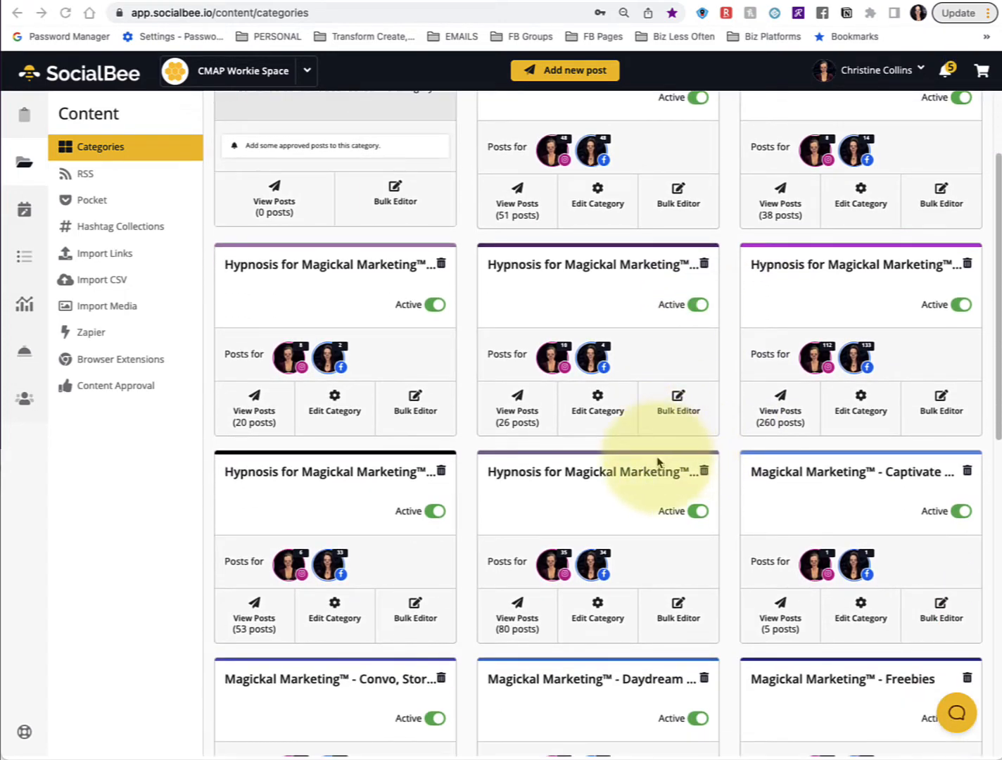
scroll(657, 493, "down", 4)
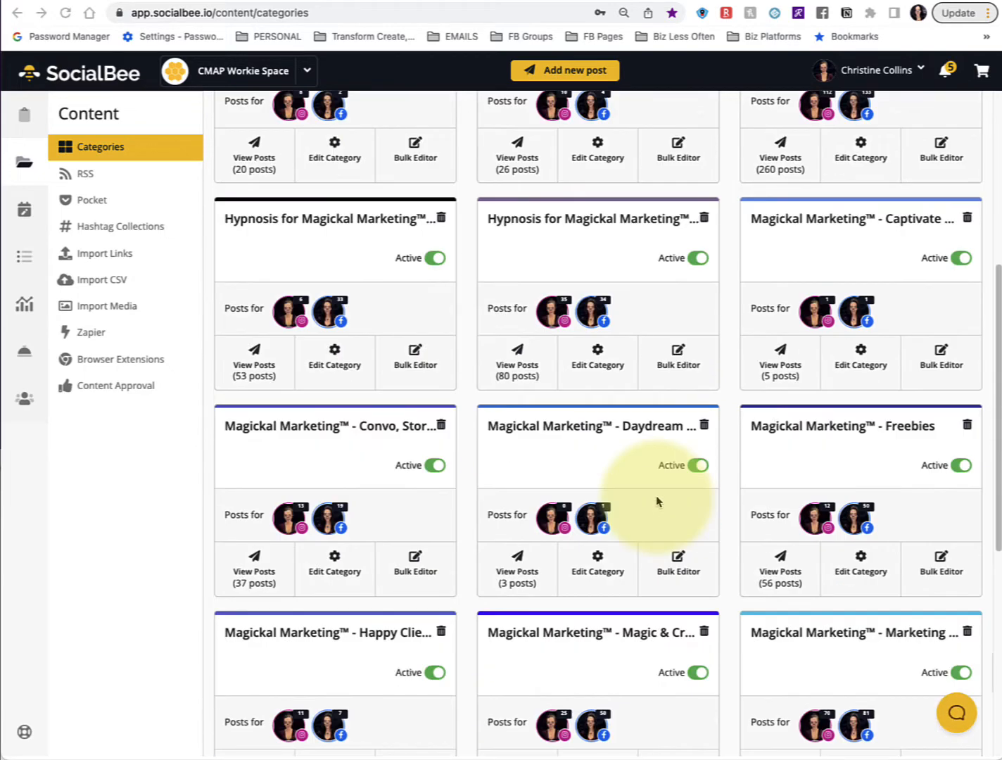
scroll(662, 499, "down", 2)
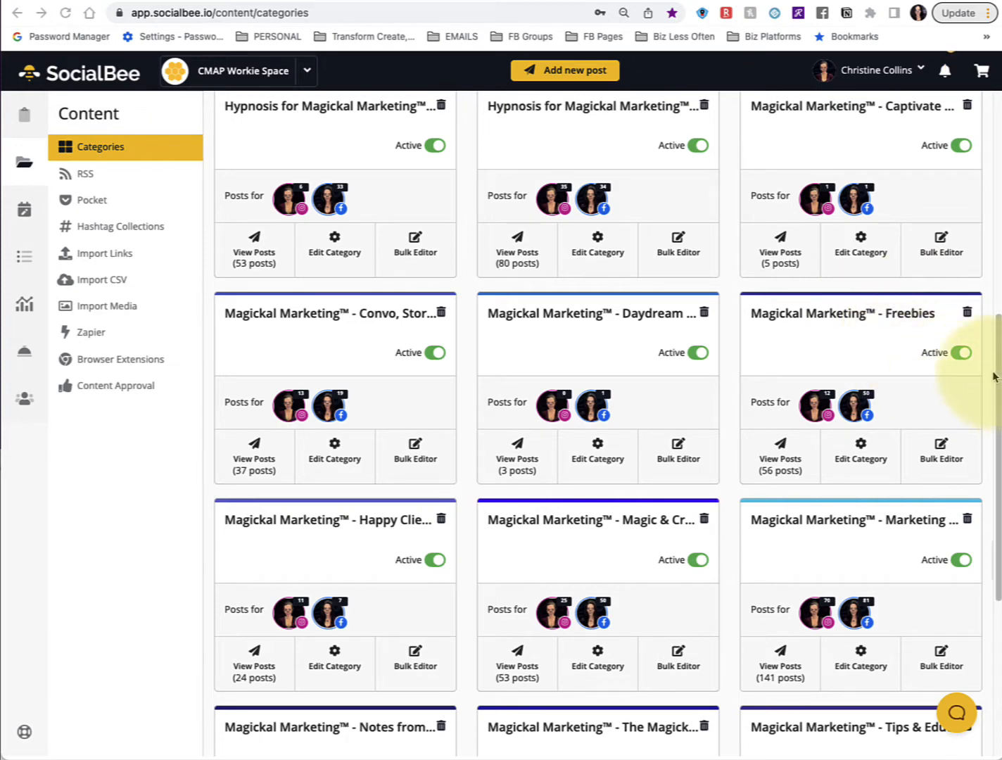
- Open the Magickal Marketing™ - Freebies category and read through its queued posts and their variations
scroll(840, 384, "up", 1)
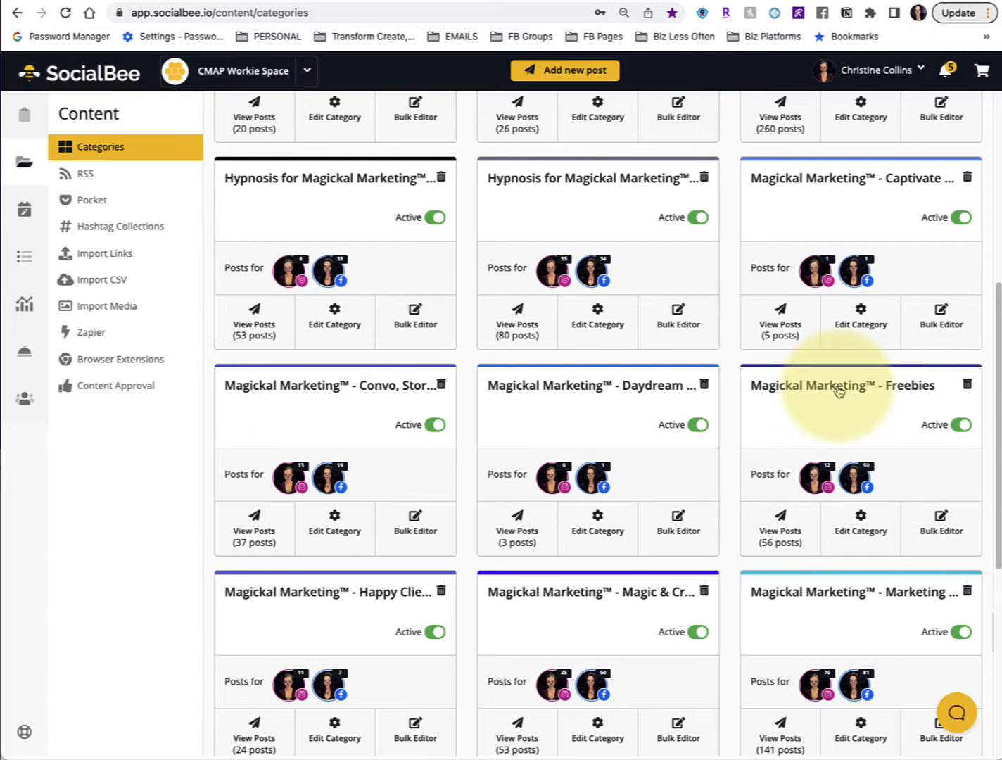
left_click(840, 393)
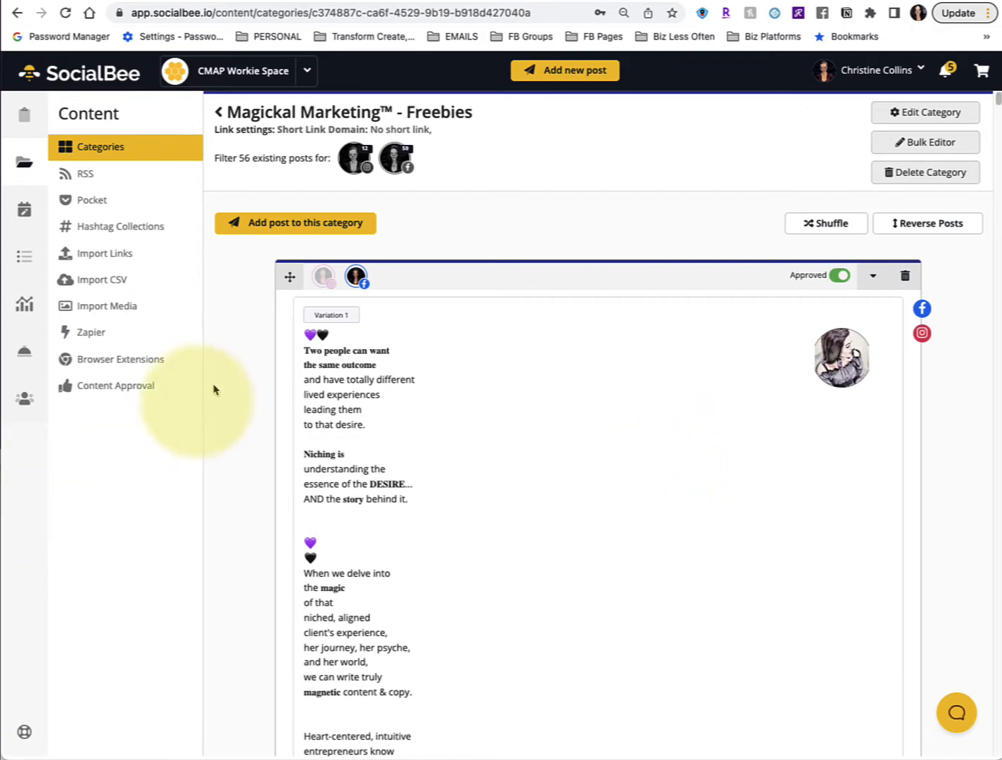
scroll(231, 382, "down", 5)
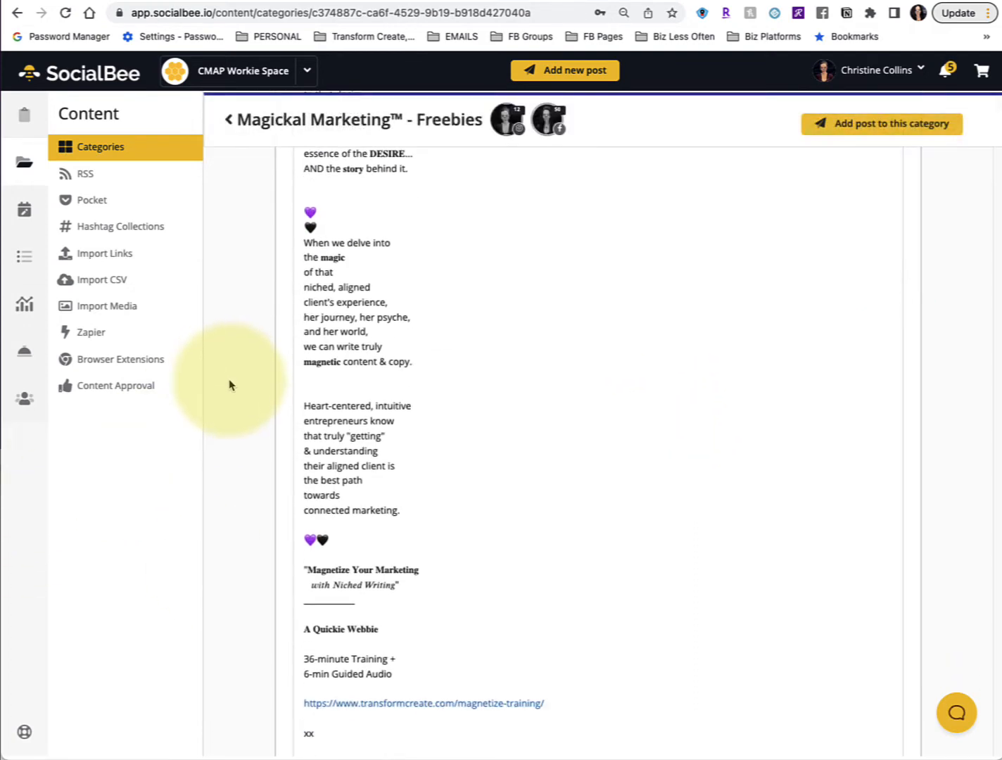
scroll(229, 387, "up", 3)
scroll(228, 388, "up", 2)
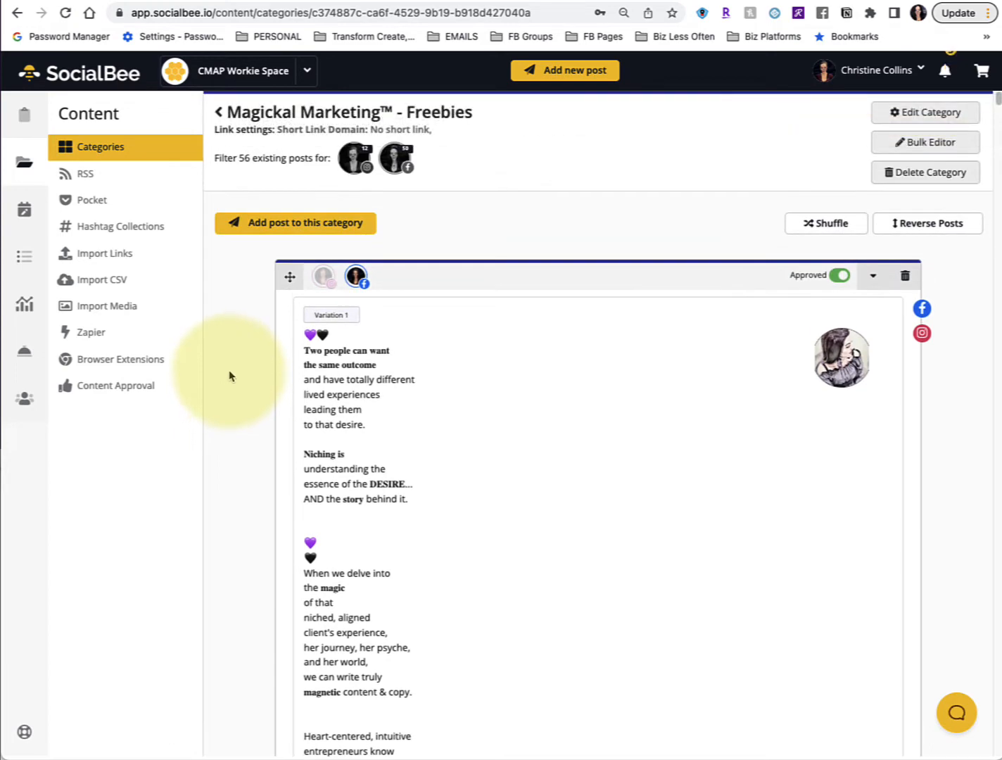
scroll(311, 482, "down", 4)
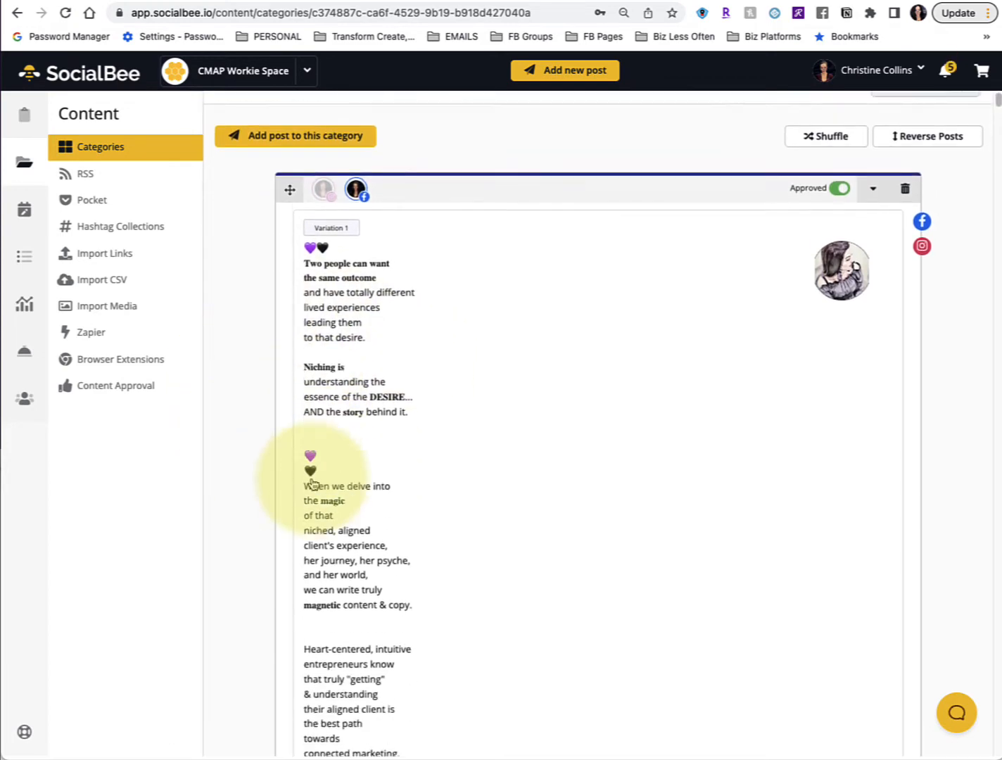
scroll(299, 478, "down", 12)
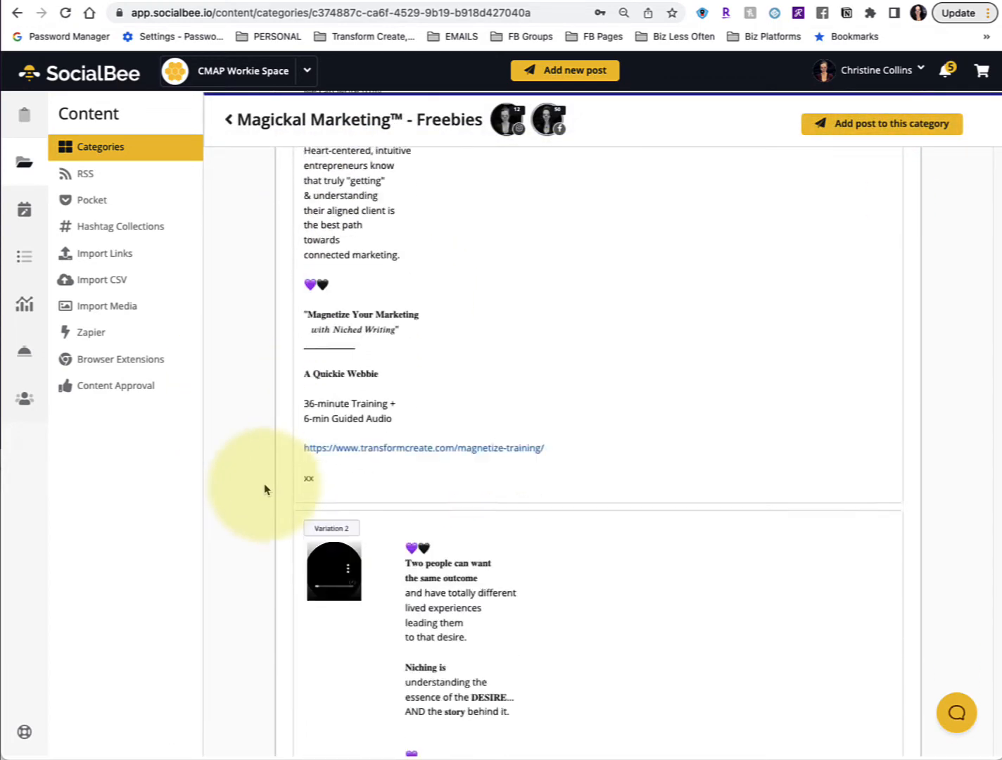
scroll(264, 492, "down", 9)
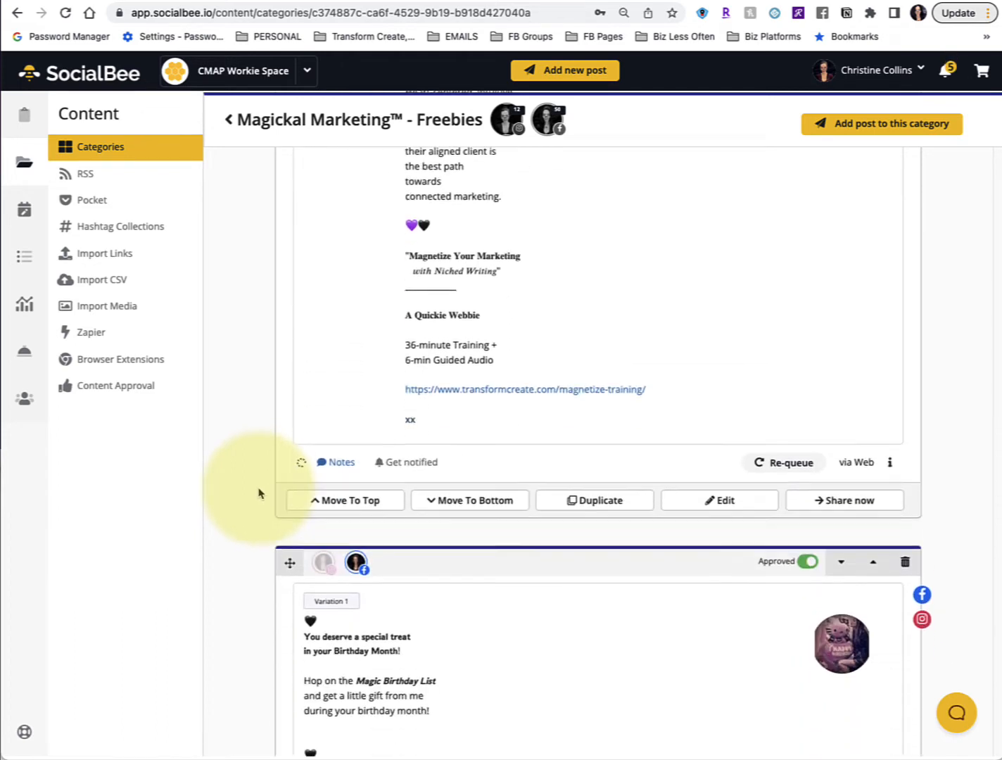
scroll(257, 494, "down", 7)
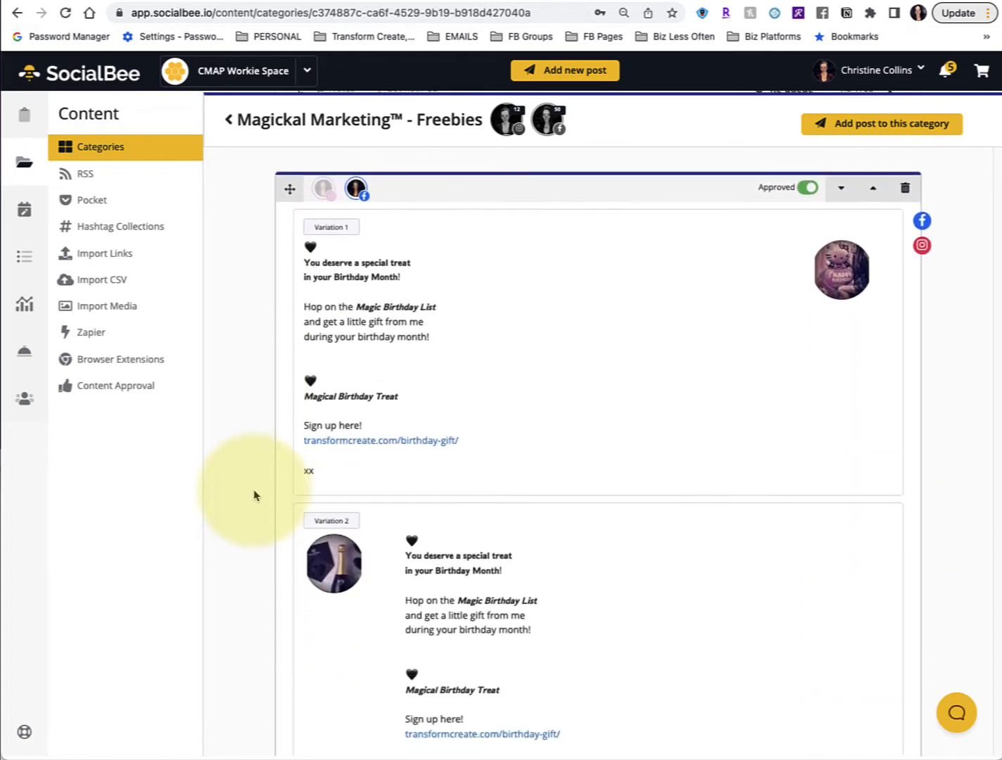
scroll(250, 499, "down", 6)
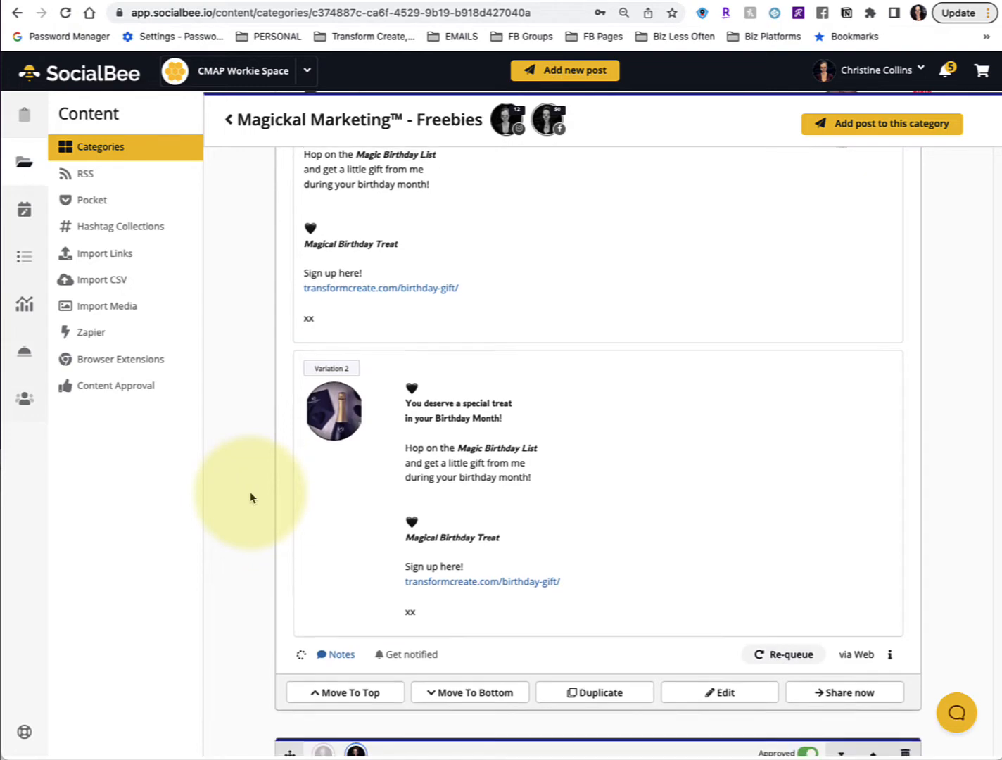
scroll(250, 498, "down", 19)
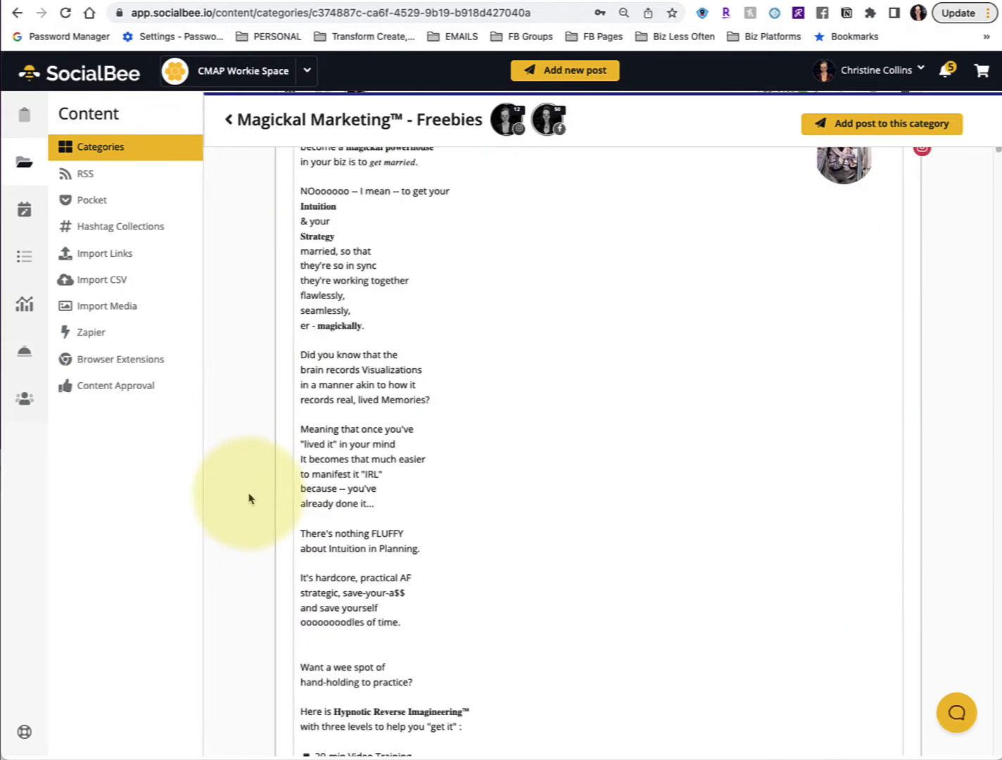
scroll(250, 509, "down", 8)
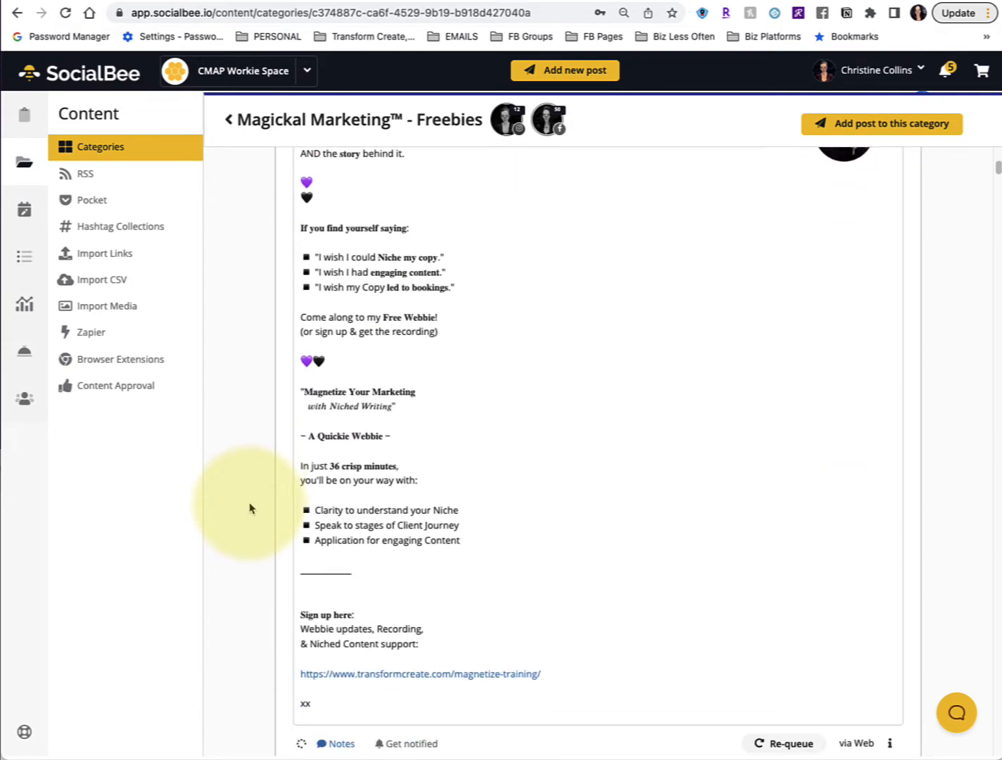
scroll(250, 507, "down", 8)
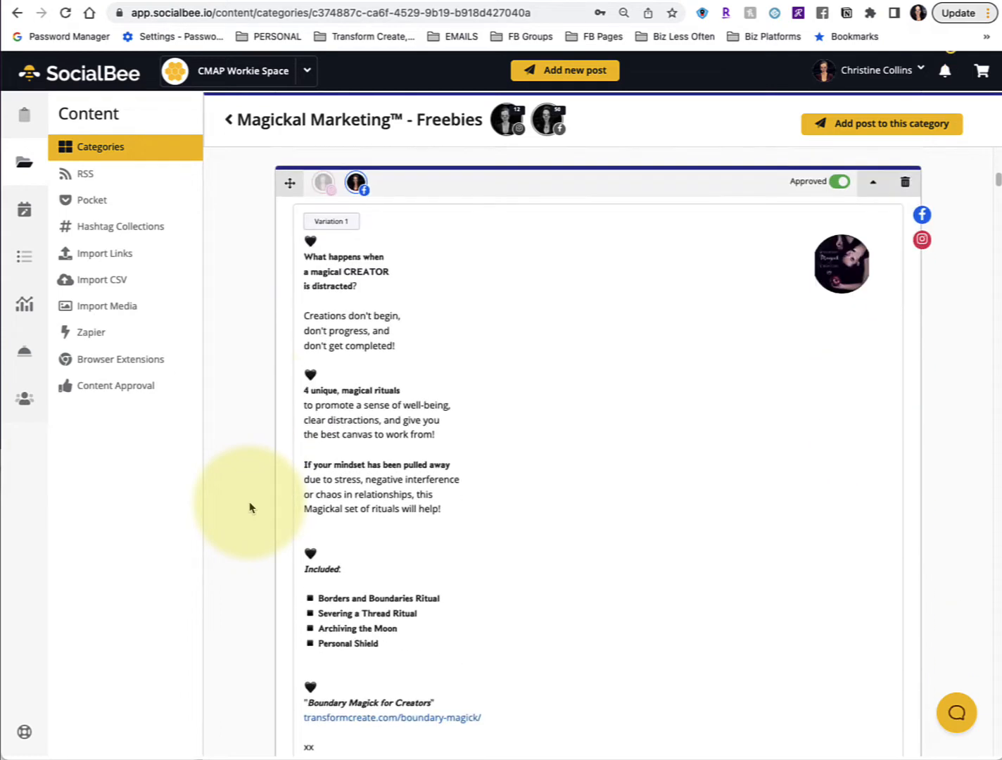
scroll(250, 507, "down", 9)
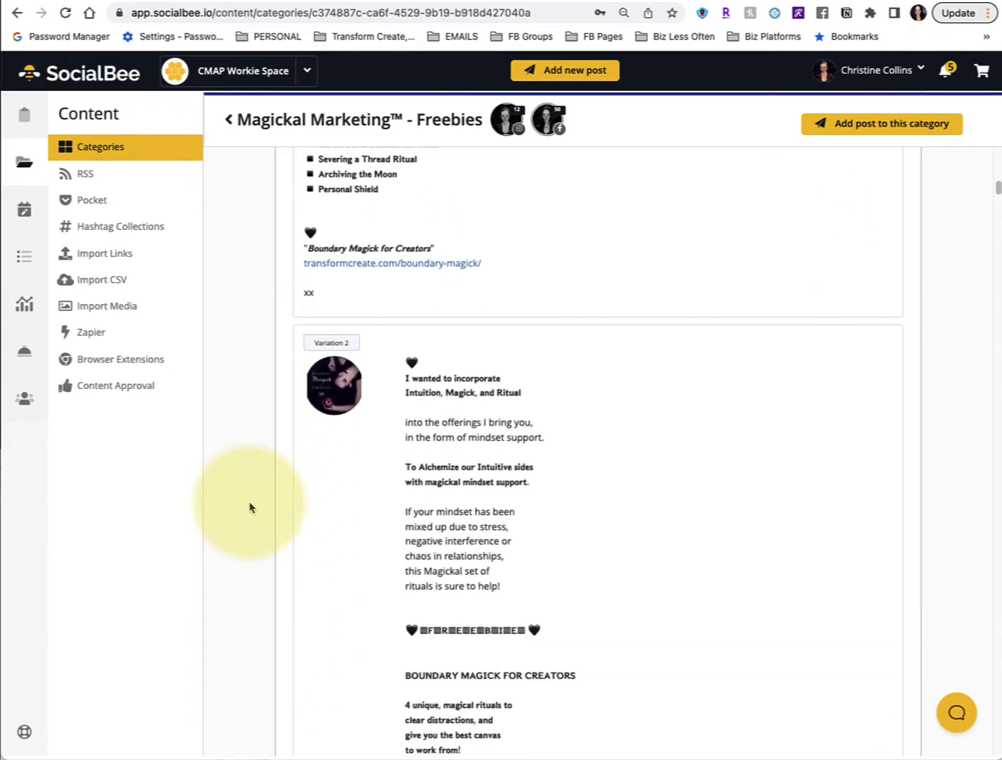
scroll(249, 509, "down", 4)
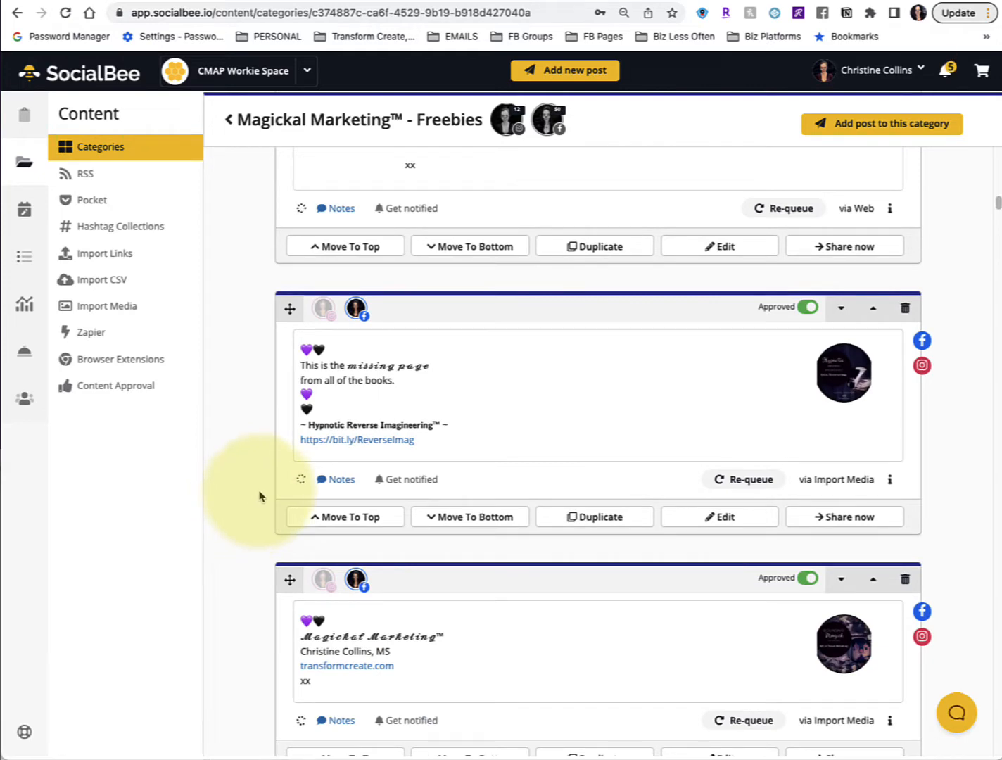
scroll(261, 498, "down", 4)
scroll(260, 499, "down", 6)
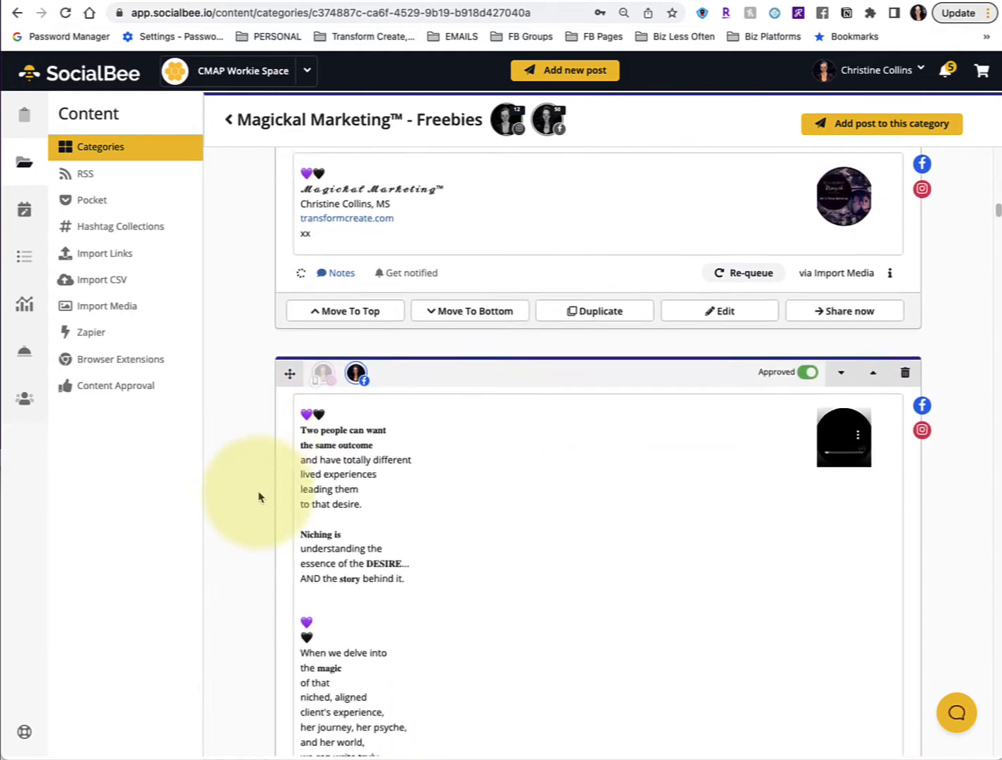
scroll(259, 497, "down", 10)
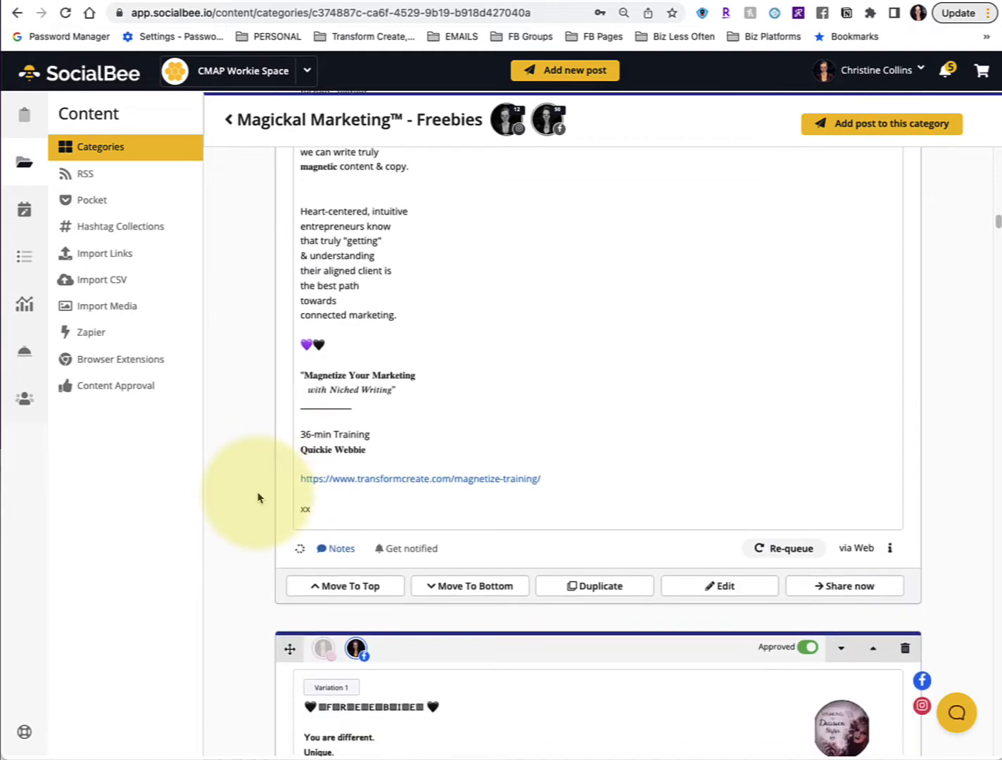
scroll(256, 501, "down", 11)
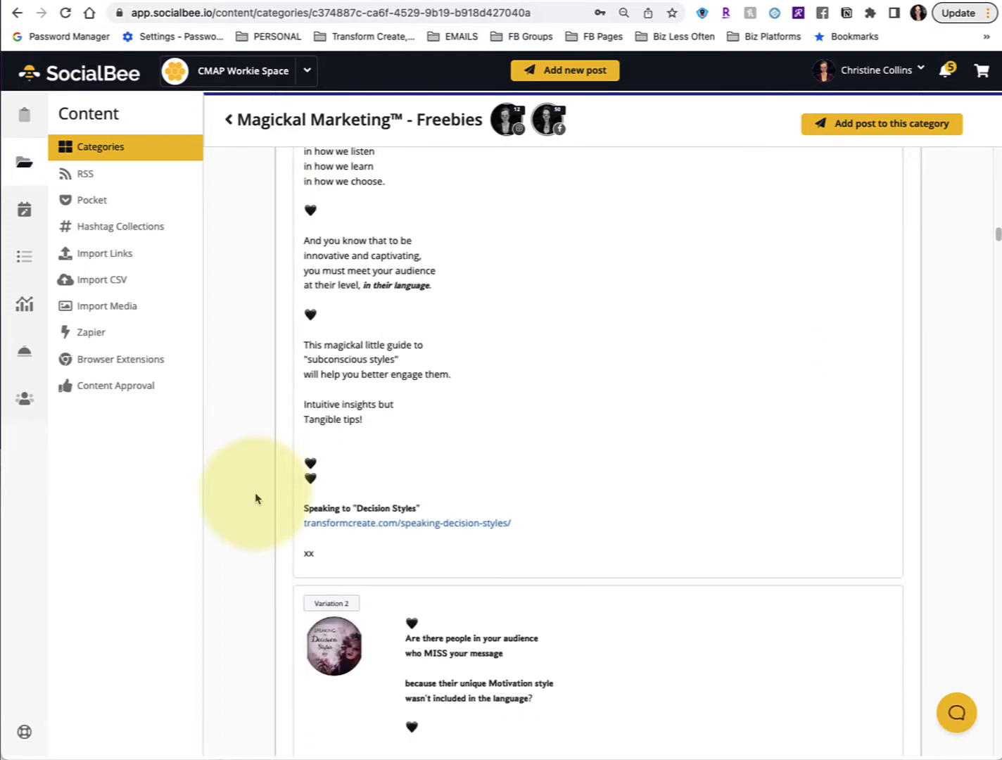
scroll(254, 502, "down", 12)
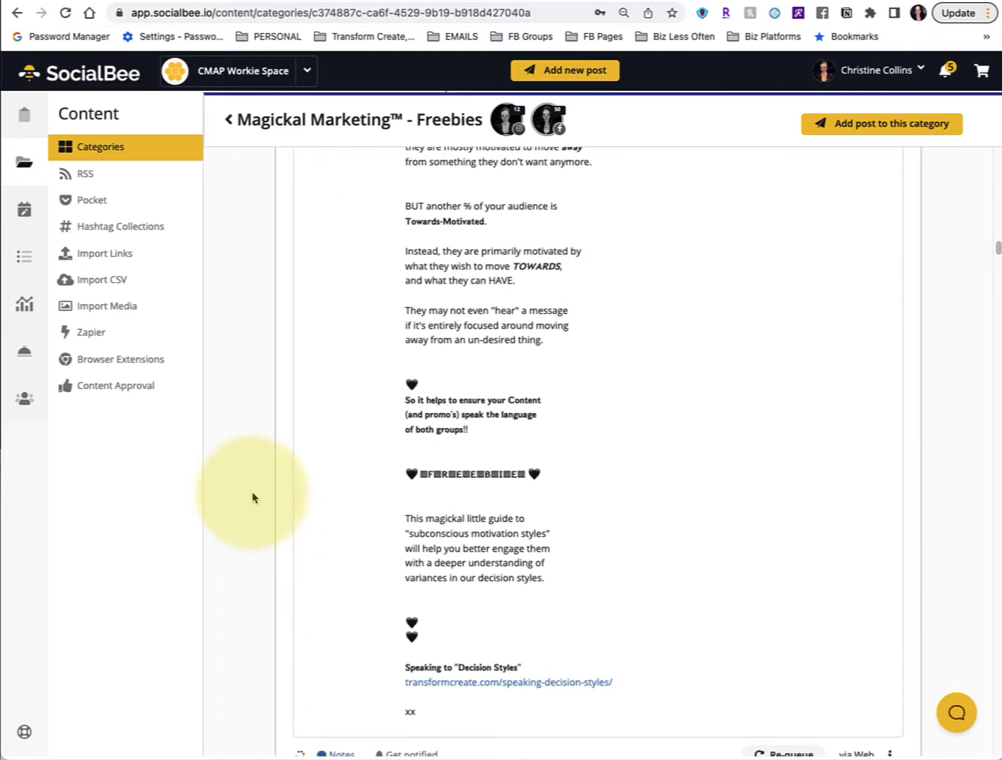
scroll(254, 502, "down", 7)
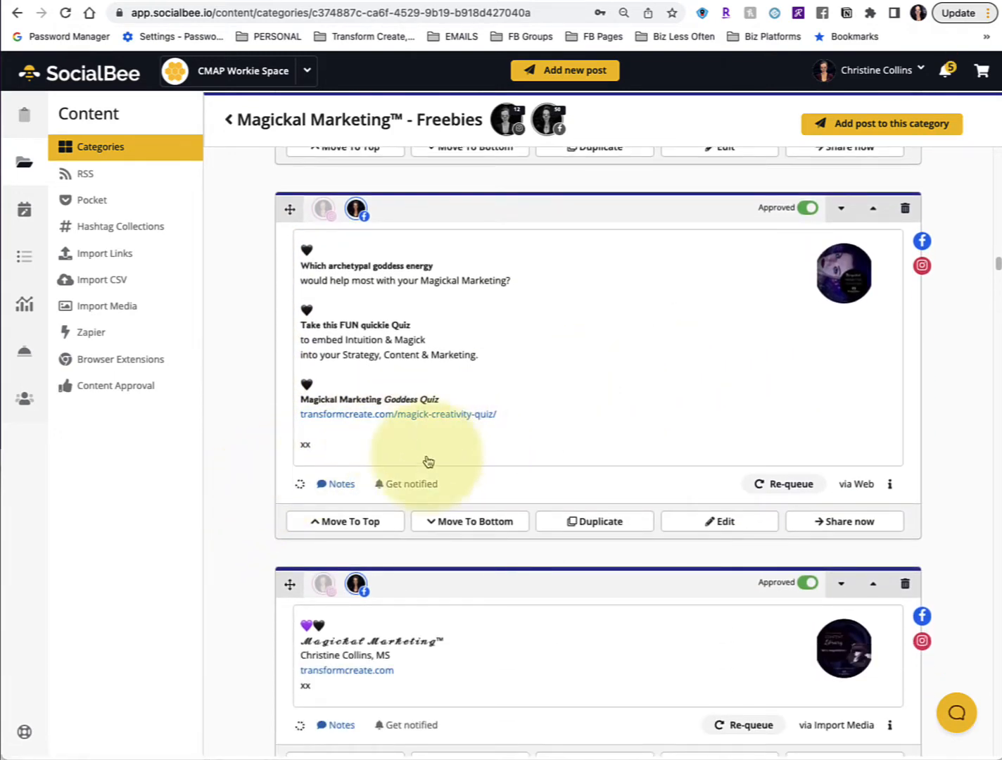
- Open the category's first post, "Two people can want the same outcome", in the editor and review its Variation 1 text, attached image and preview
scroll(425, 463, "up", 15)
scroll(421, 466, "up", 20)
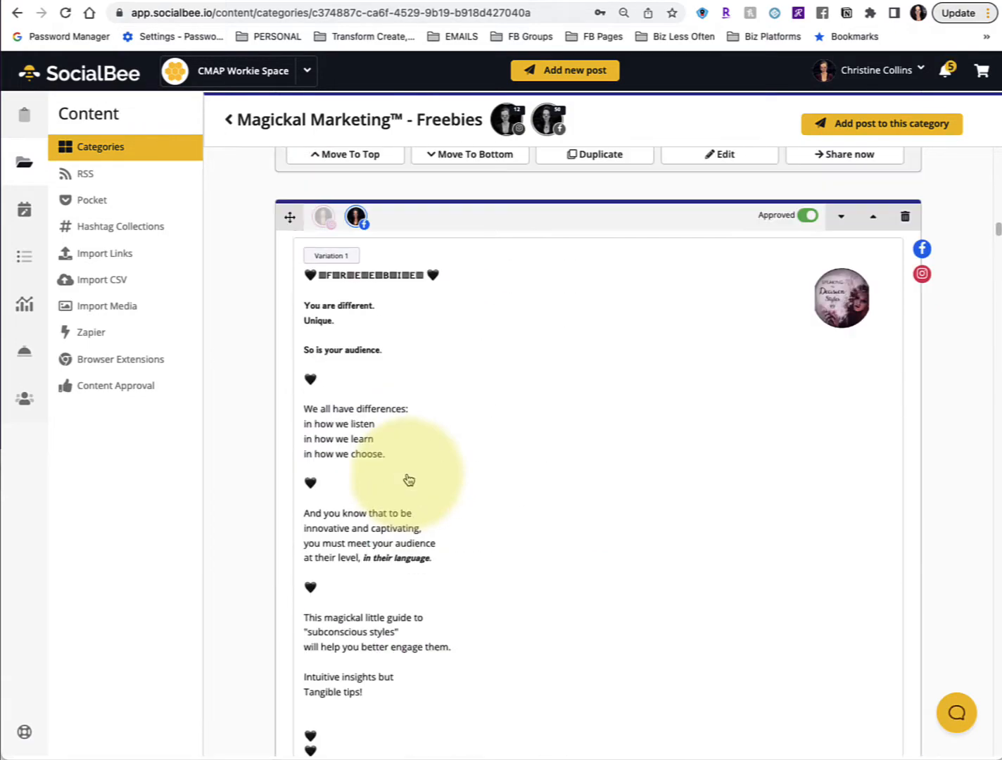
scroll(405, 485, "up", 20)
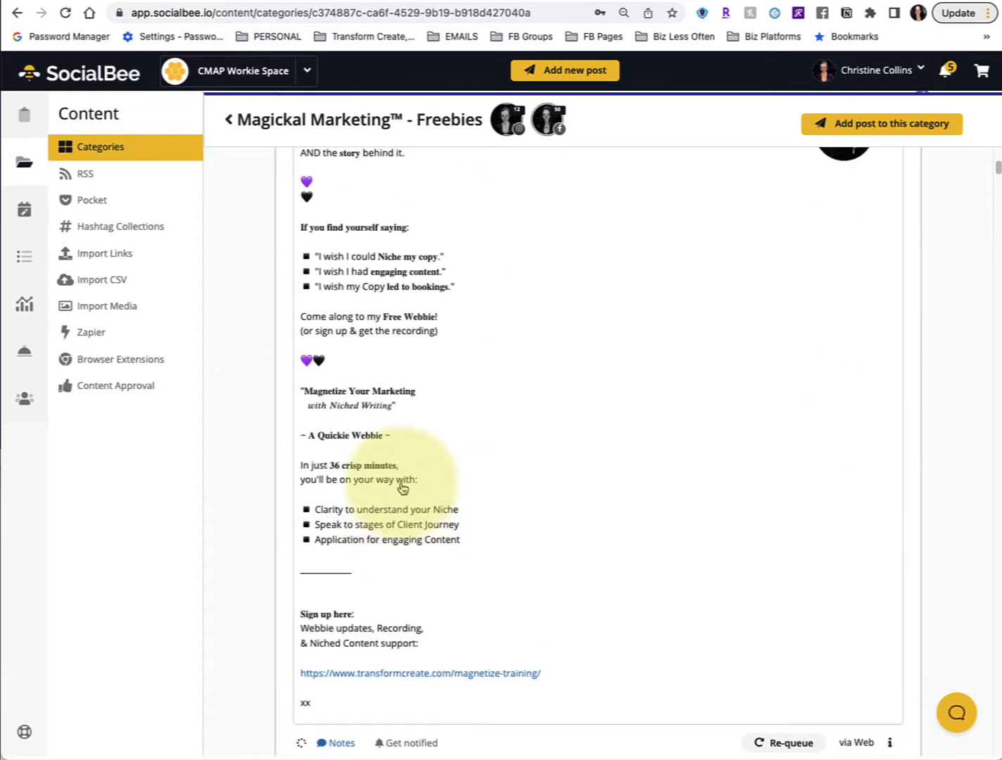
scroll(406, 486, "up", 20)
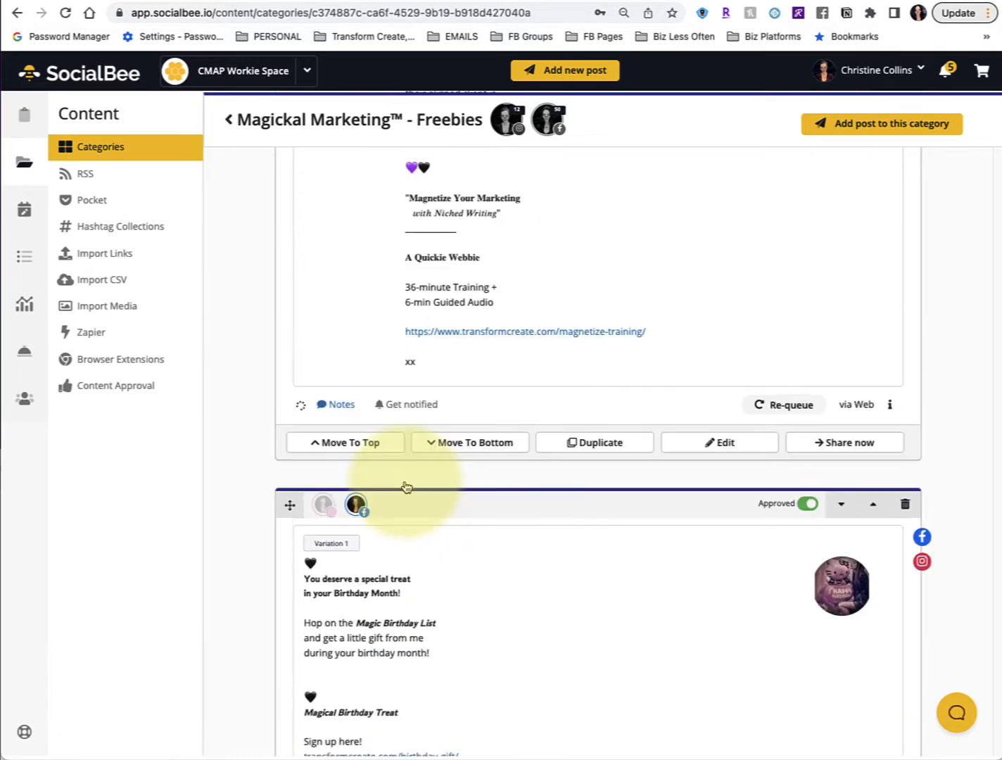
scroll(409, 485, "up", 5)
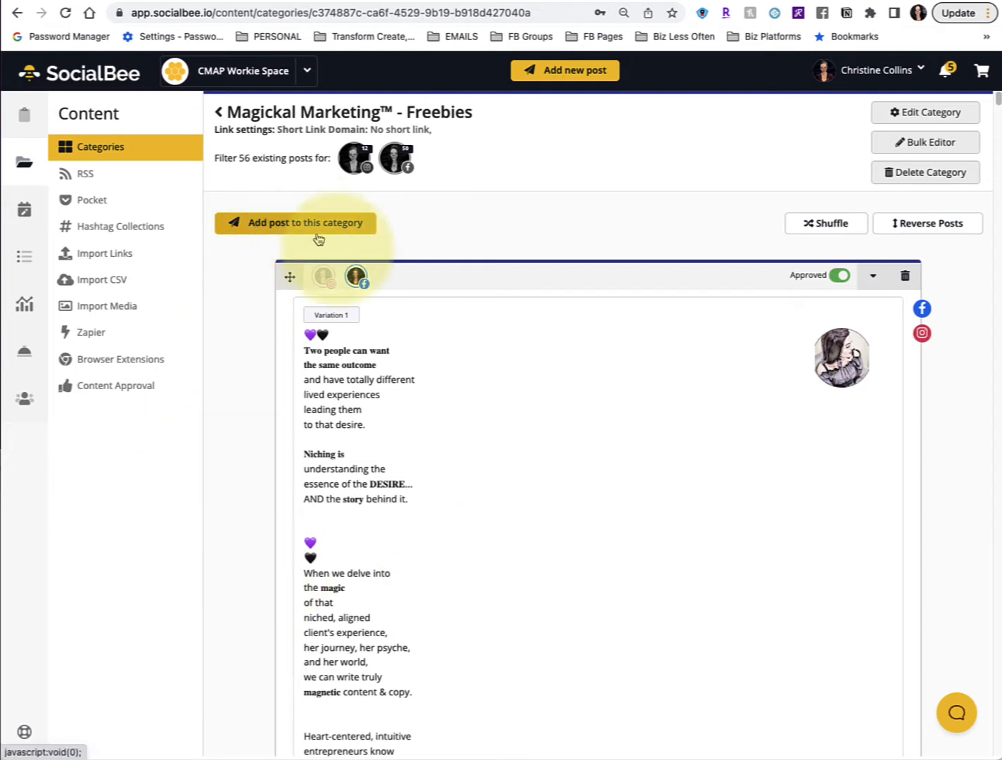
left_click(459, 395)
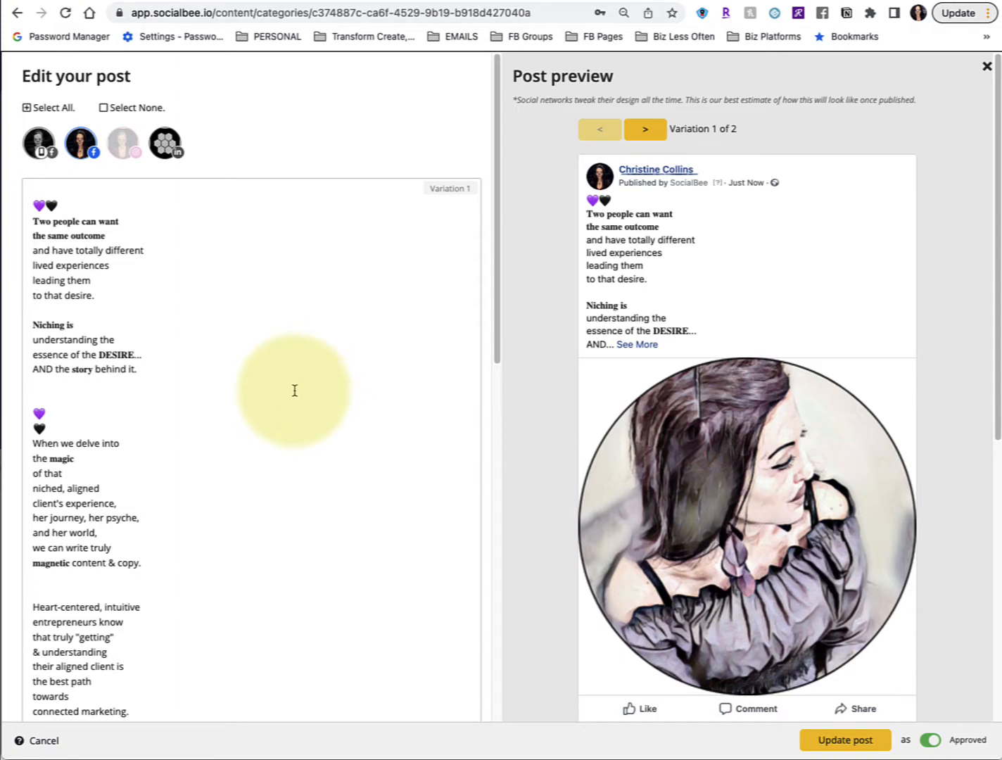
scroll(297, 401, "down", 3)
scroll(298, 400, "up", 3)
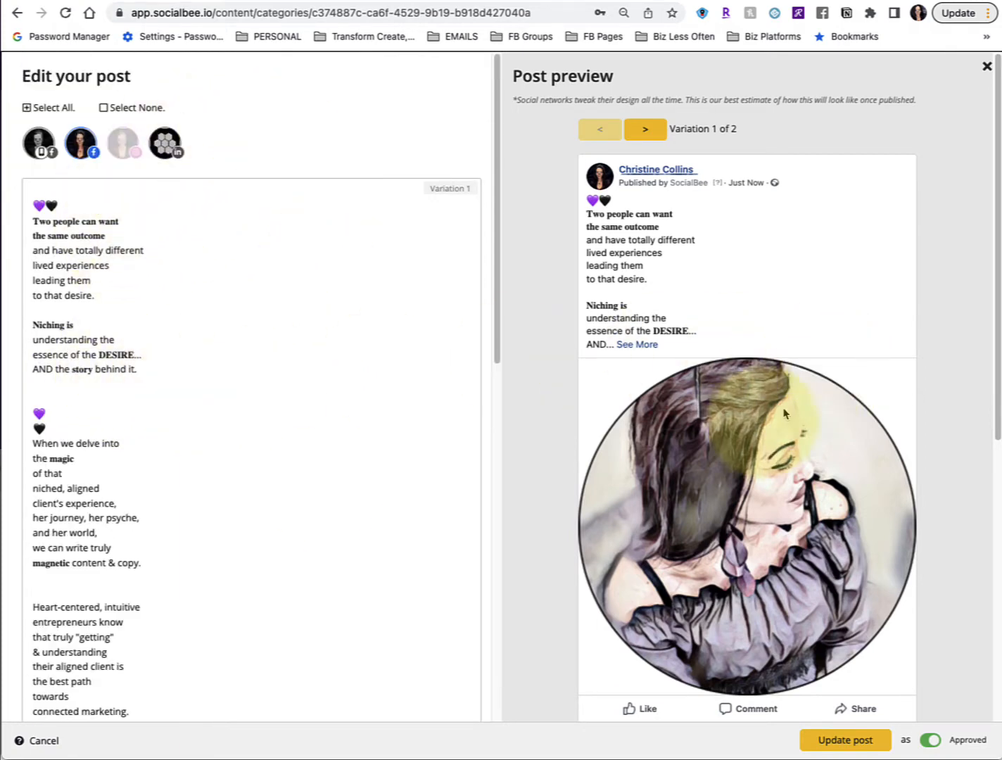
scroll(194, 522, "down", 1)
scroll(193, 521, "down", 5)
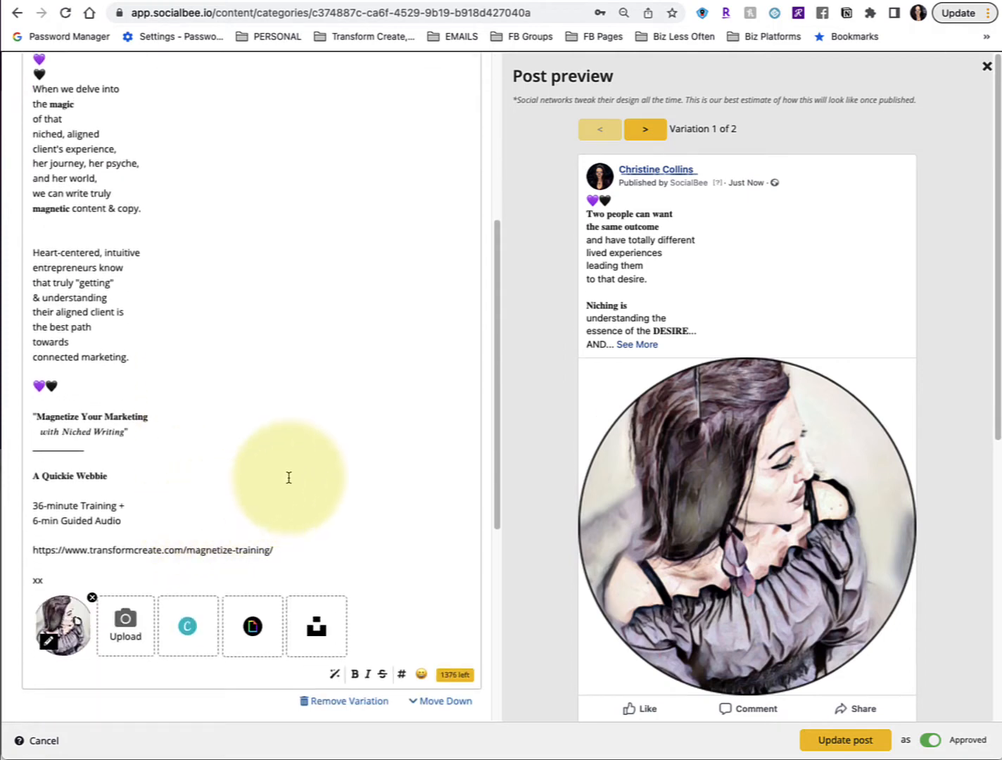
- Open the emoji picker for Variation 1, look over the text formatting tools beside it, and close the picker
left_click(422, 678)
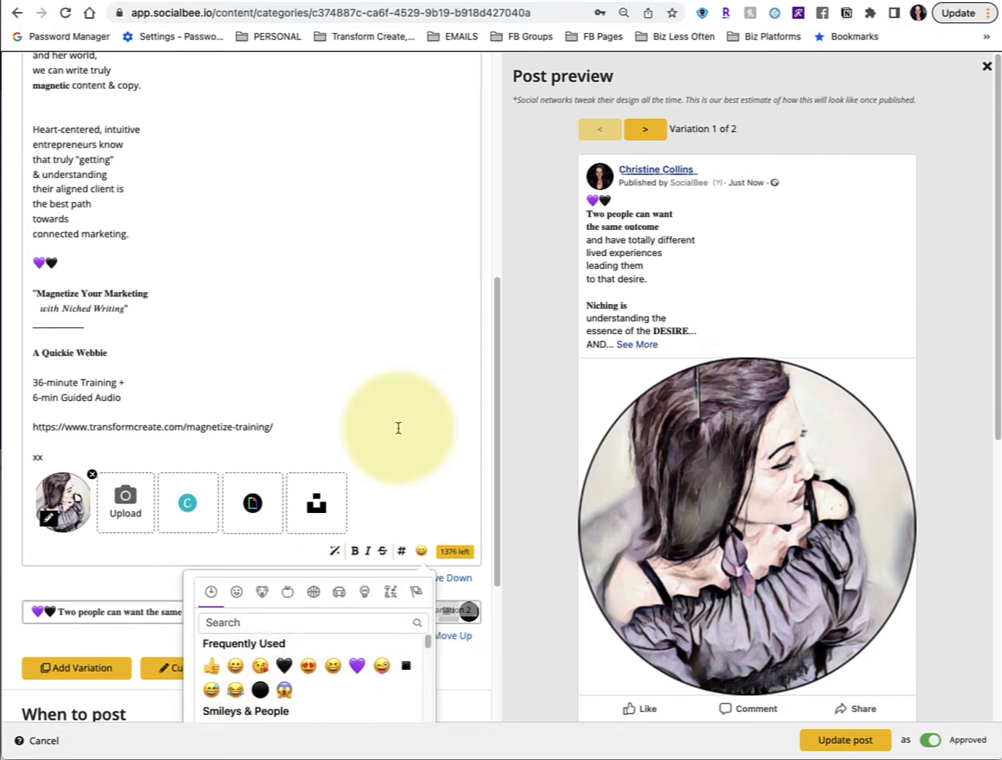
scroll(233, 381, "up", 3)
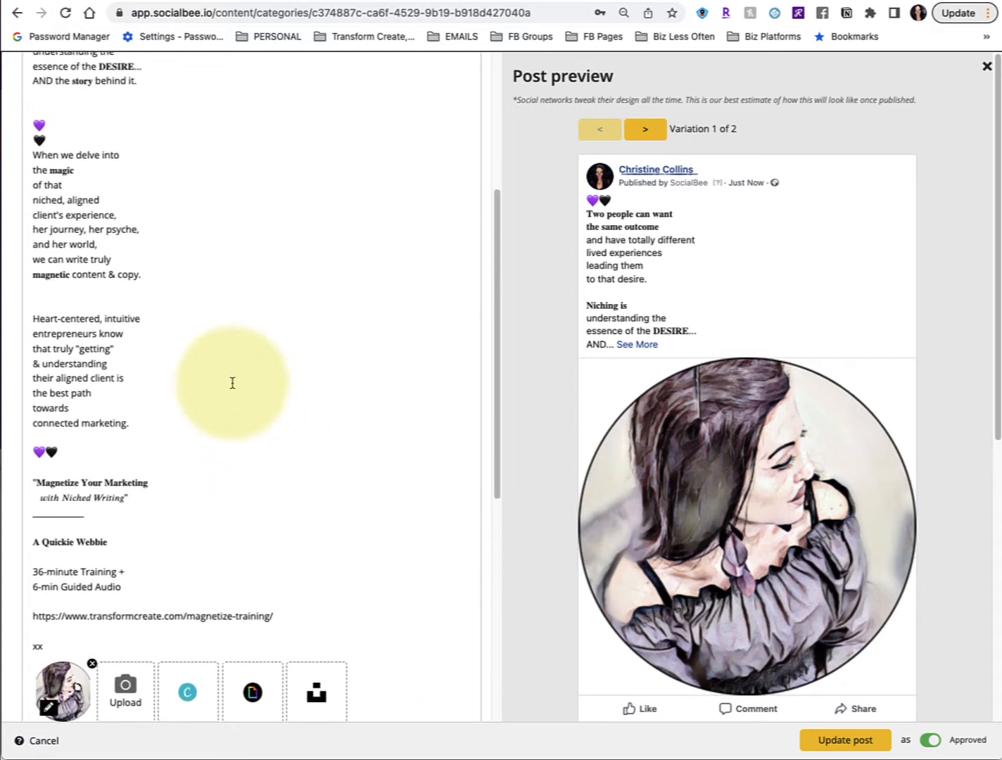
scroll(151, 412, "up", 1)
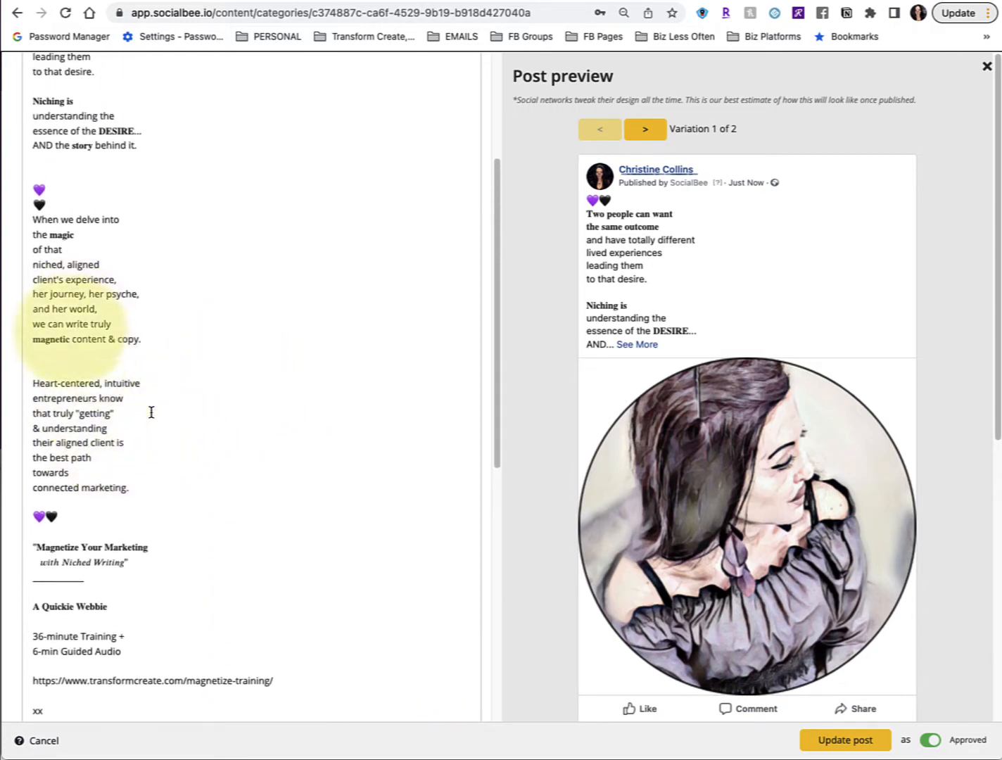
scroll(152, 412, "down", 4)
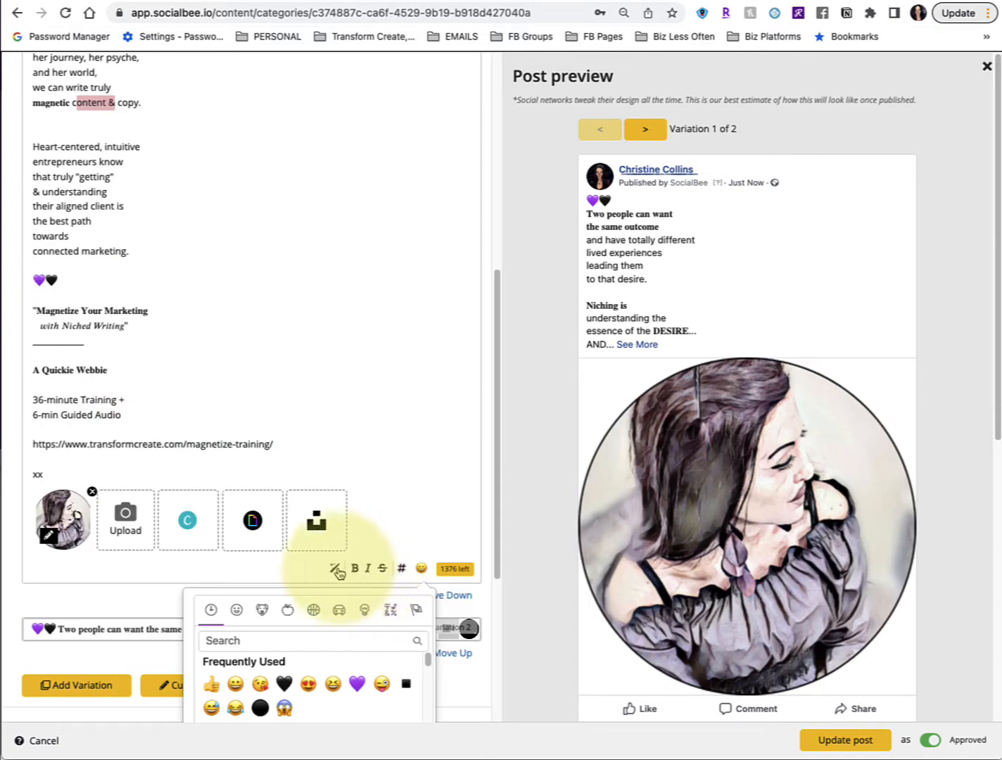
left_click(328, 408)
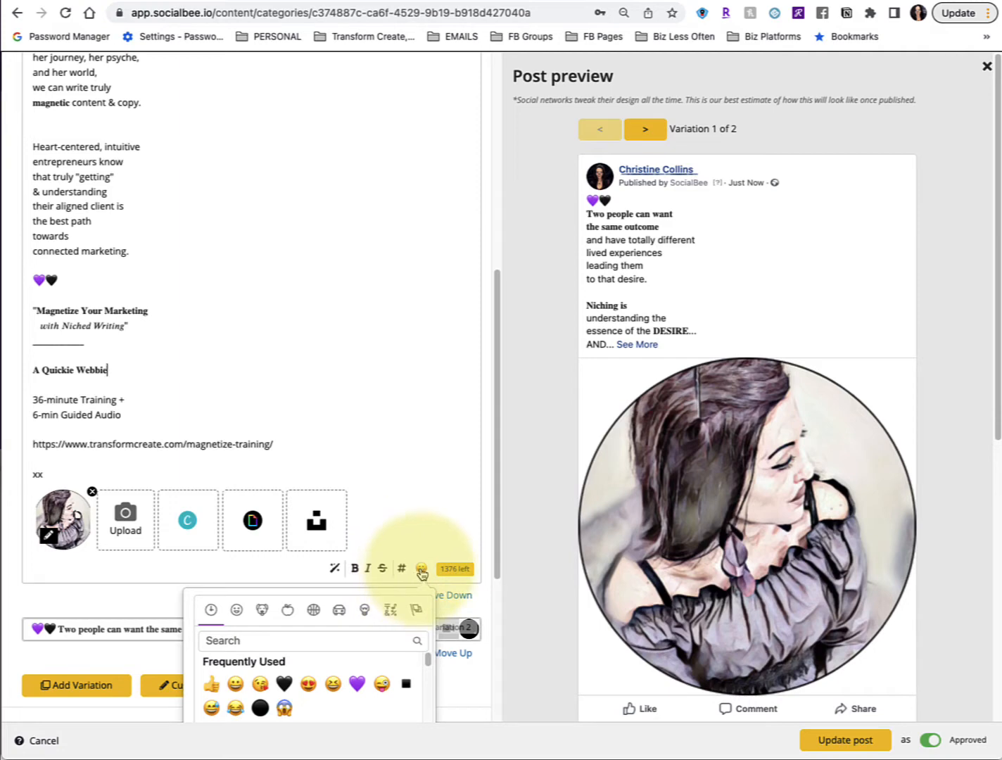
left_click(270, 355)
- Examine the bold and italic styling and emojis in Variation 1's text, highlighting the word "Niching" as an example
scroll(268, 356, "up", 6)
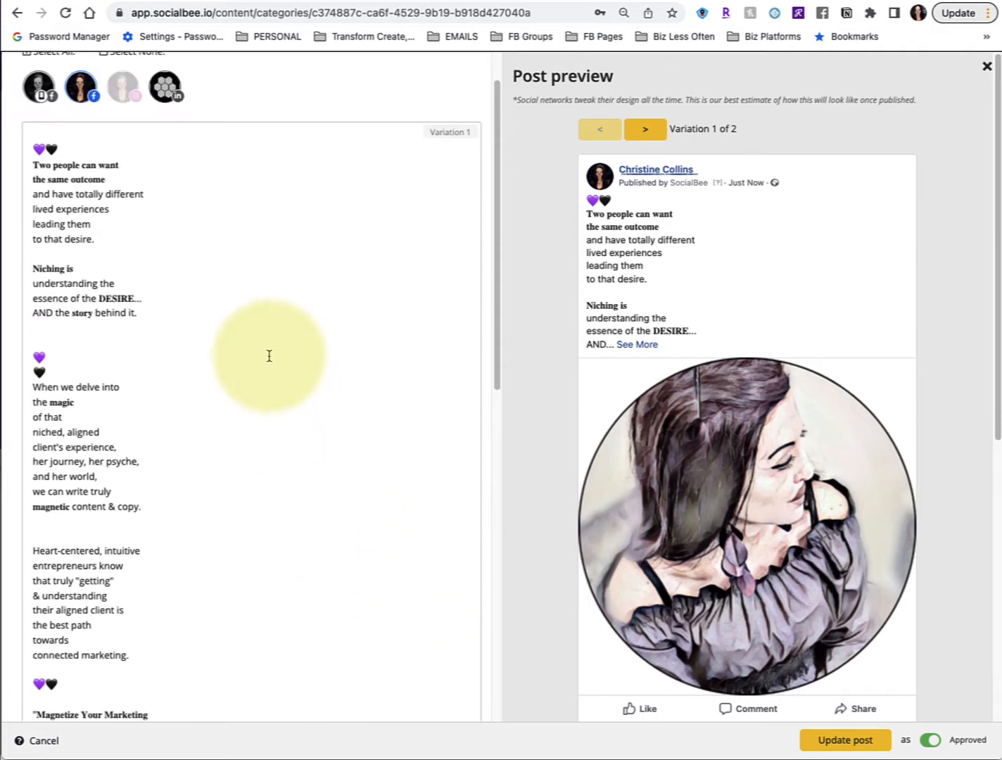
scroll(169, 447, "down", 1)
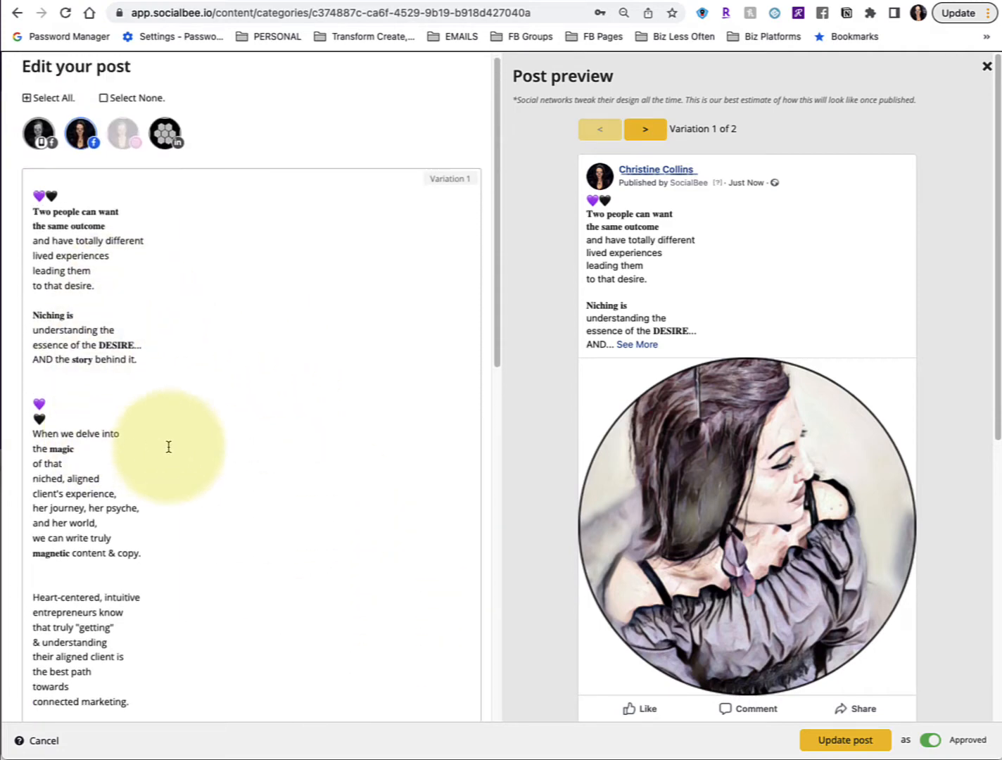
left_click_drag(34, 298, 60, 298)
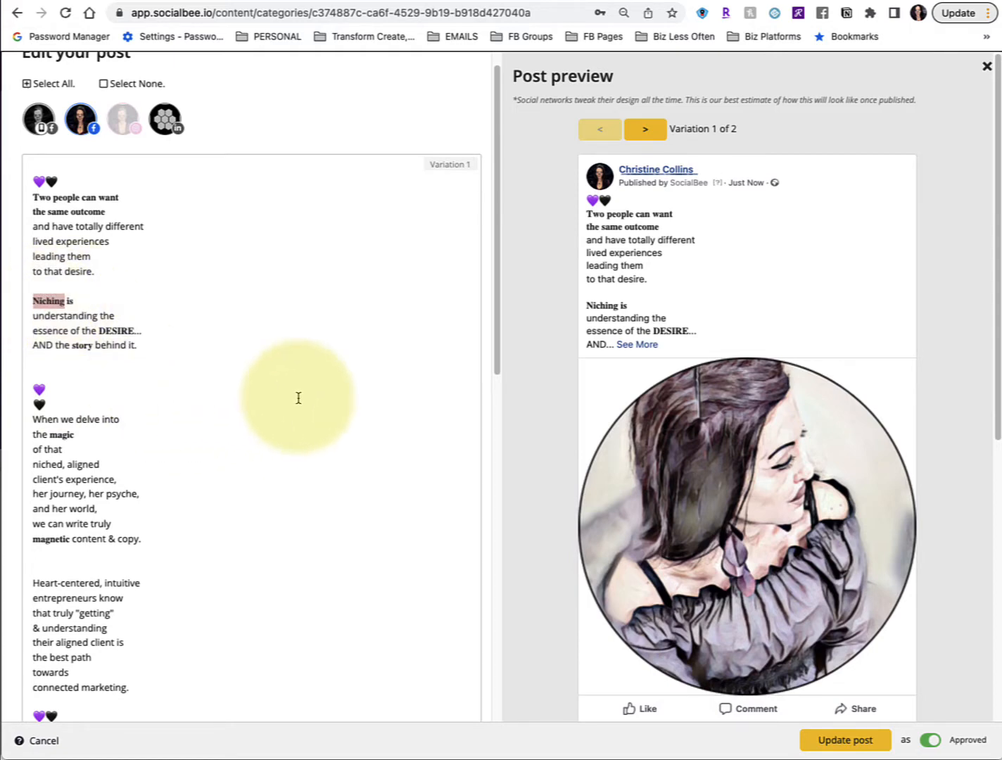
scroll(293, 398, "down", 1)
scroll(292, 398, "down", 2)
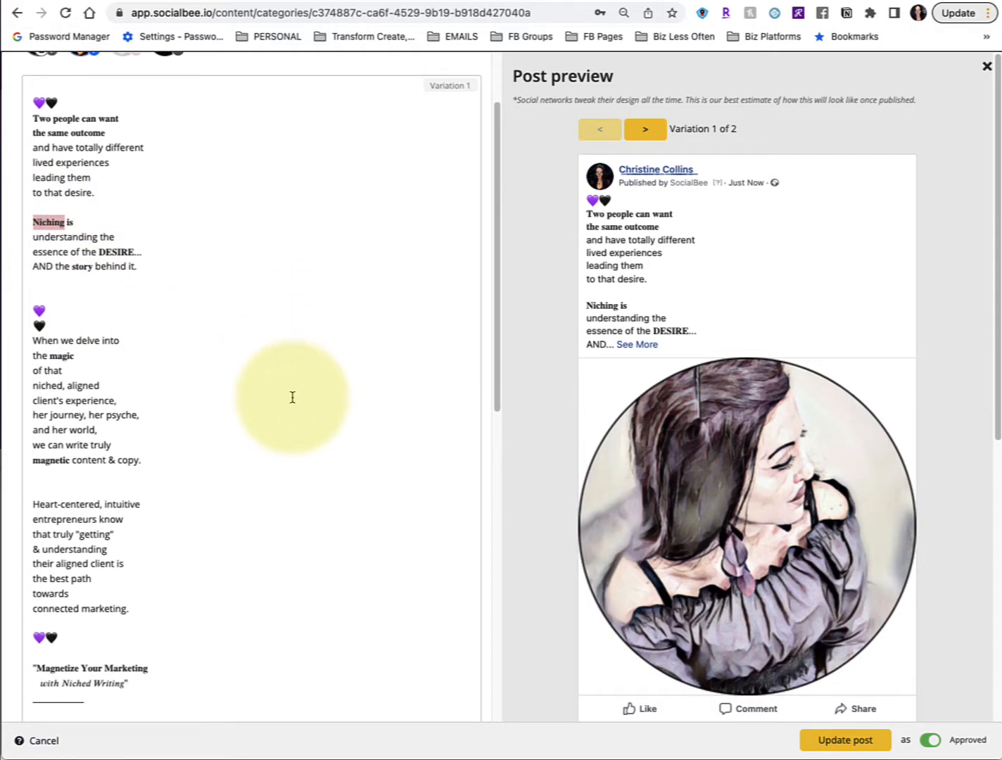
scroll(292, 398, "down", 3)
scroll(74, 392, "down", 3)
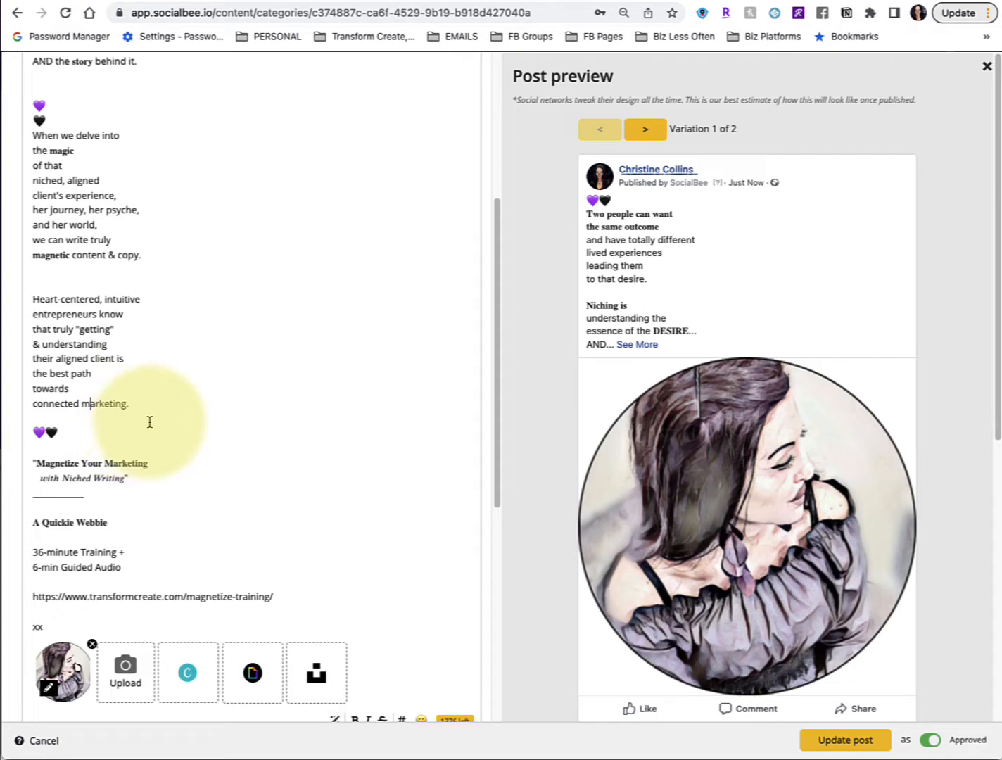
scroll(149, 426, "down", 1)
scroll(148, 426, "down", 3)
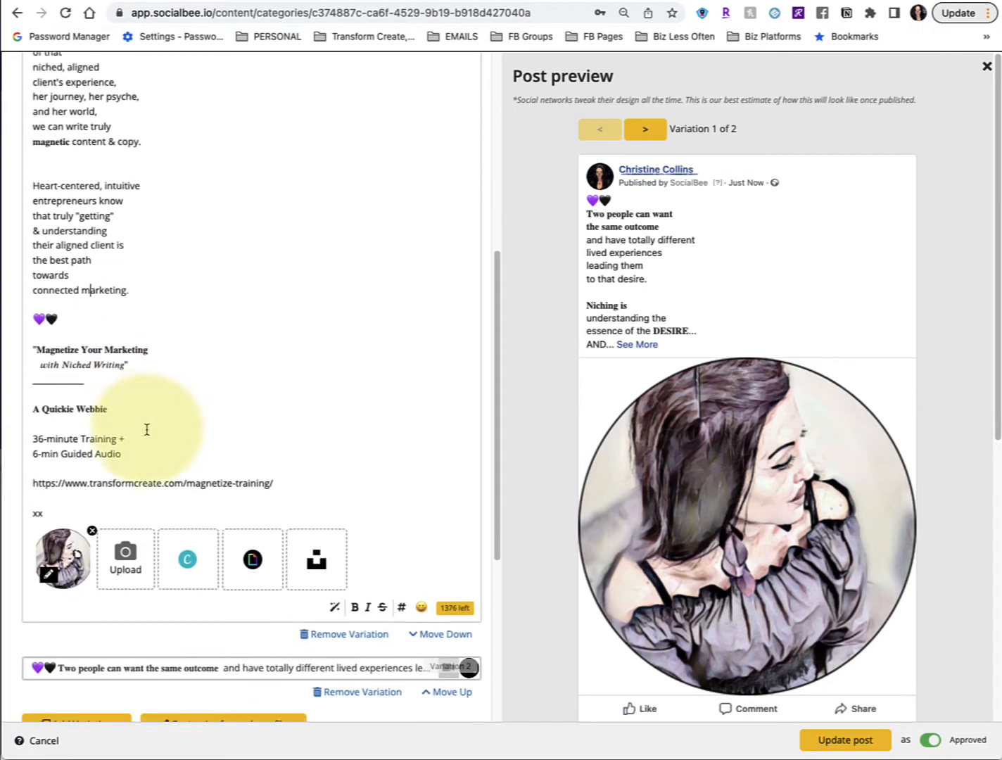
- Examine the line breaks and spacing of Variation 1's text, its media options, and the scheduling settings below it
scroll(146, 425, "up", 4)
scroll(141, 447, "up", 3)
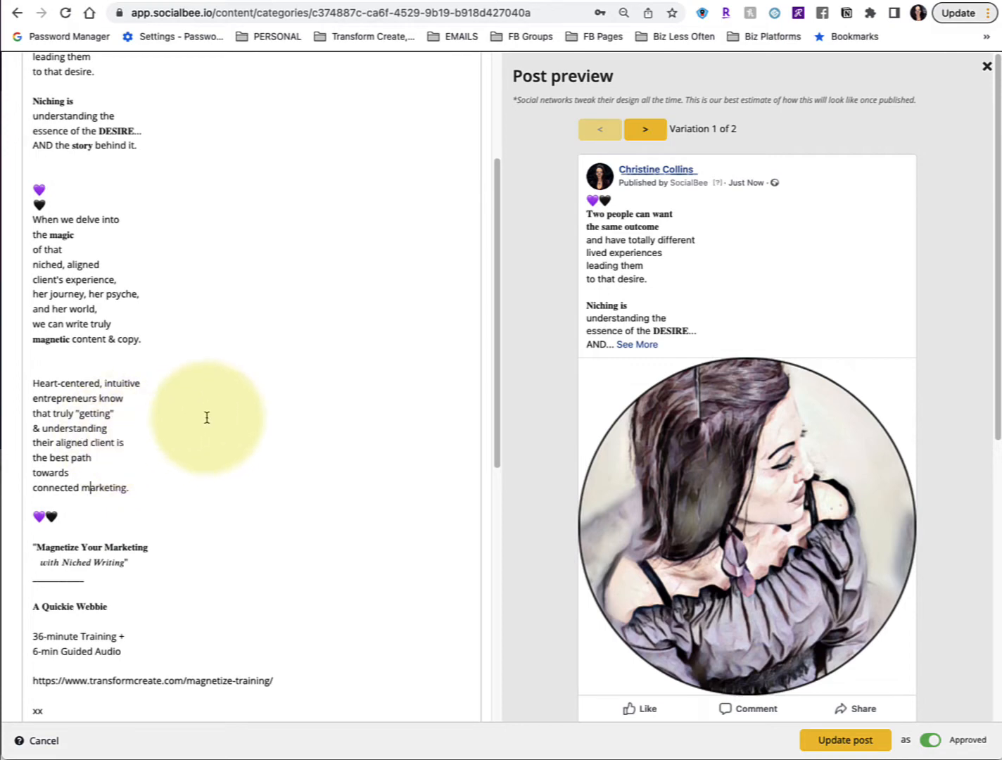
scroll(70, 289, "up", 1)
scroll(70, 289, "up", 8)
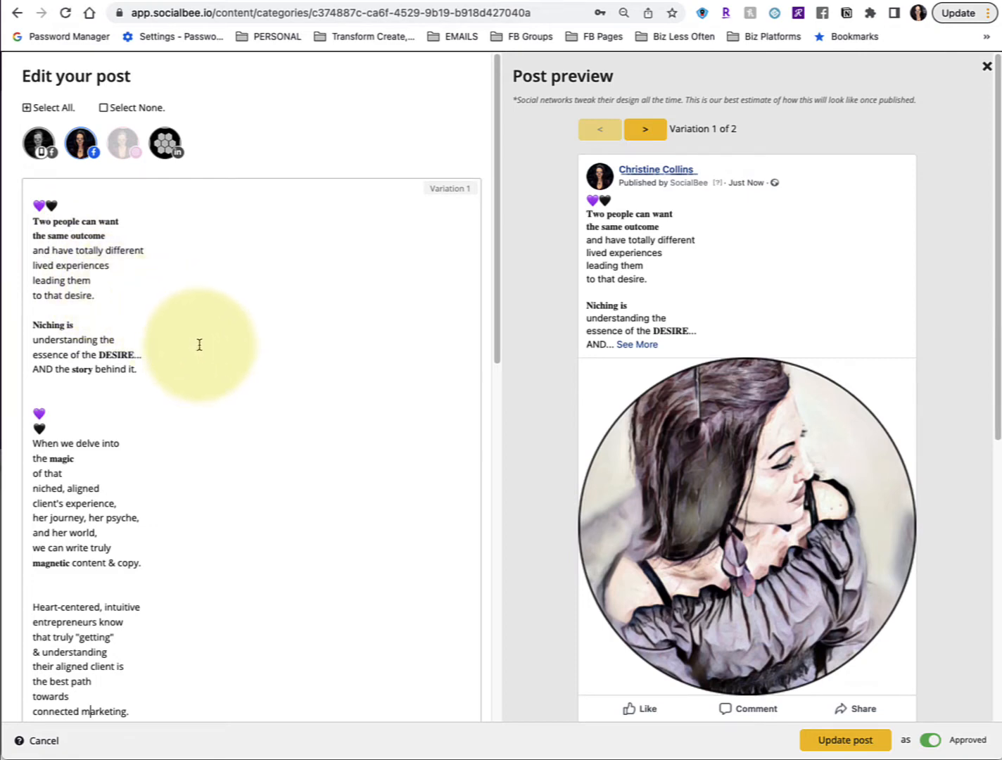
scroll(198, 345, "down", 7)
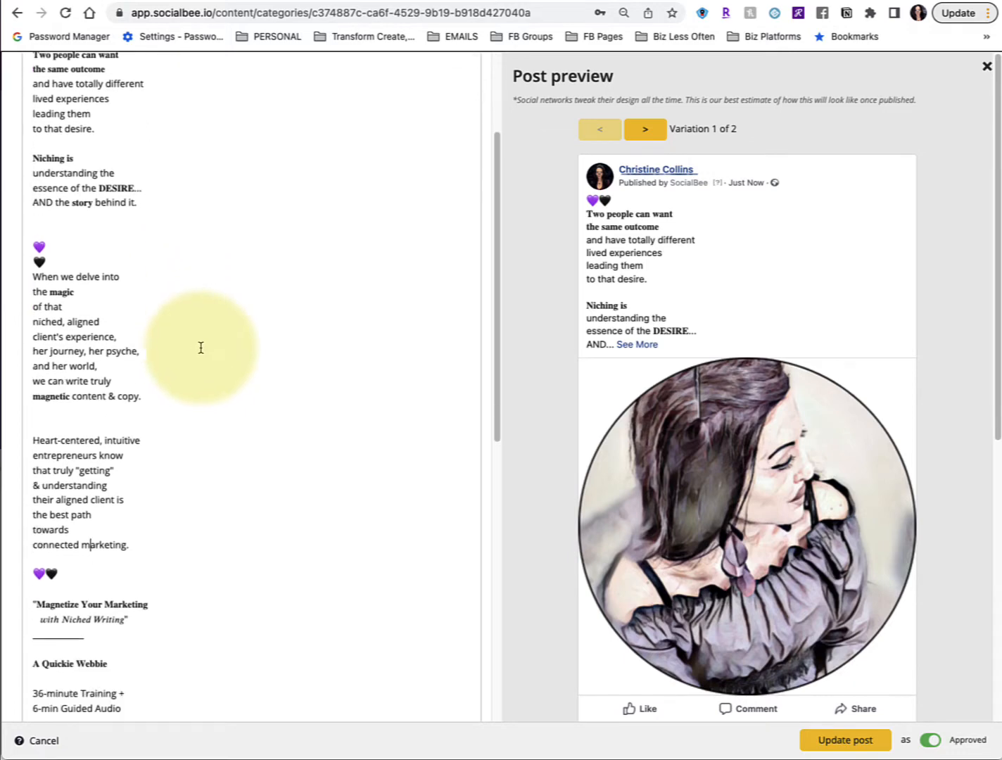
scroll(196, 301, "up", 3)
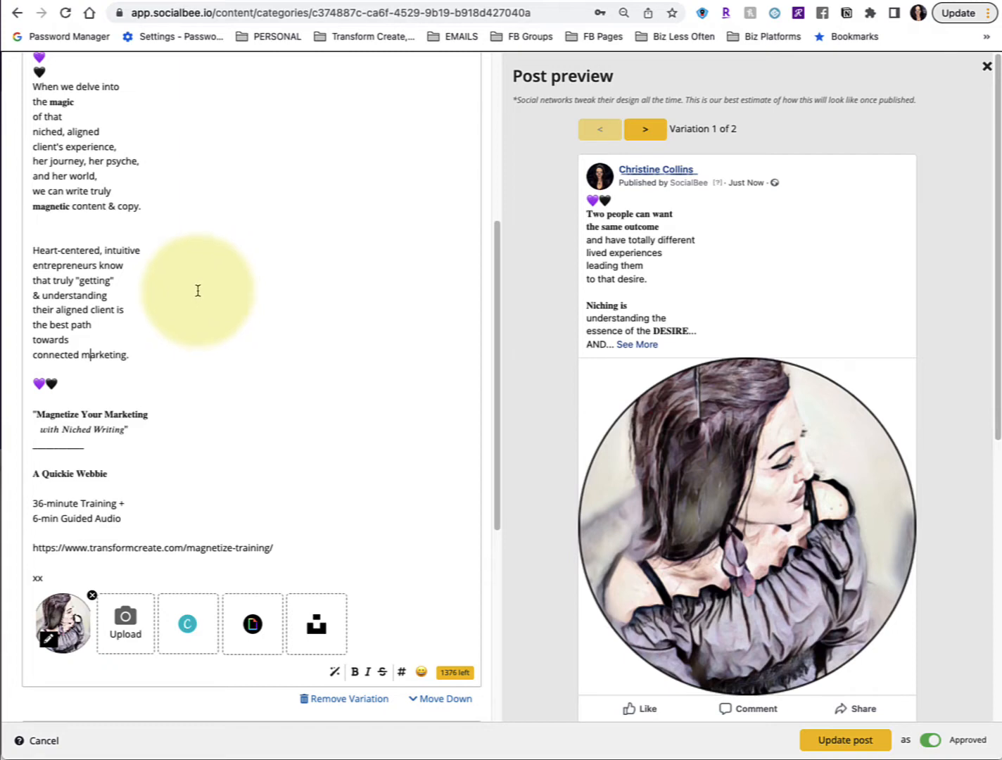
scroll(198, 291, "down", 1)
scroll(197, 290, "up", 3)
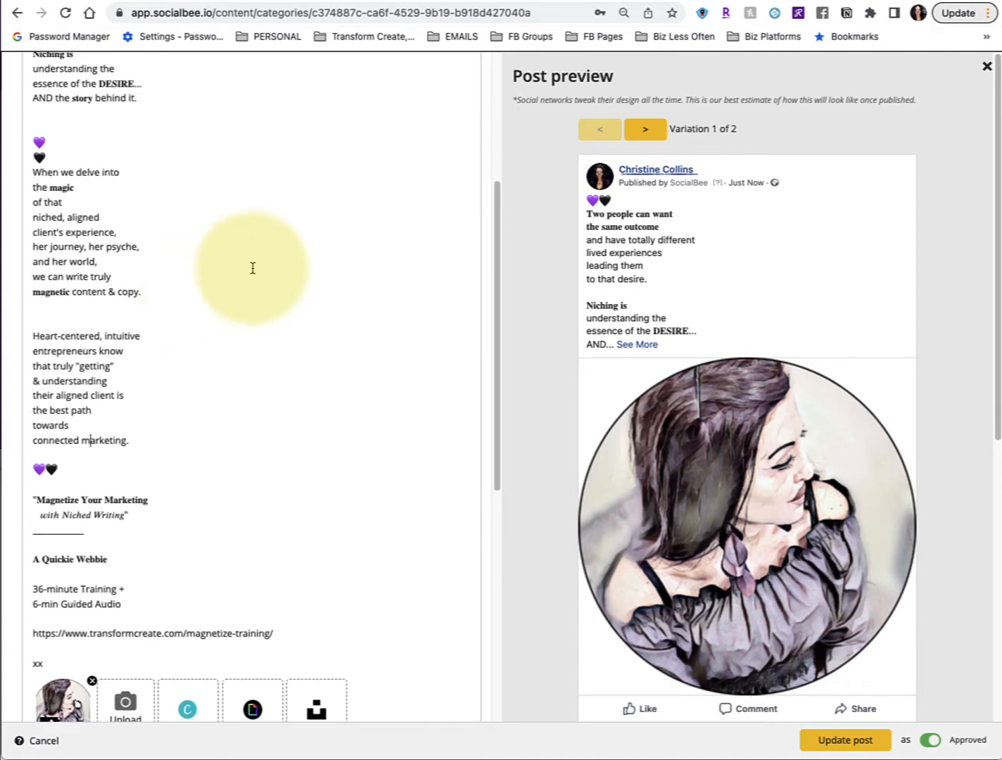
scroll(257, 276, "down", 3)
scroll(284, 342, "down", 3)
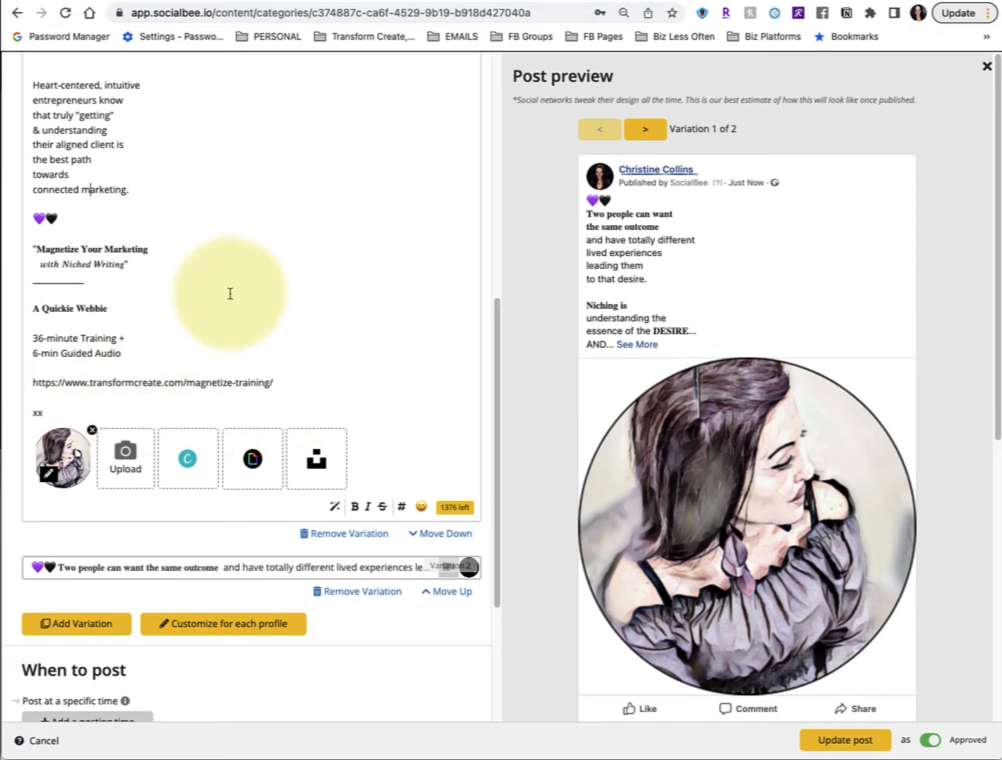
scroll(234, 285, "down", 3)
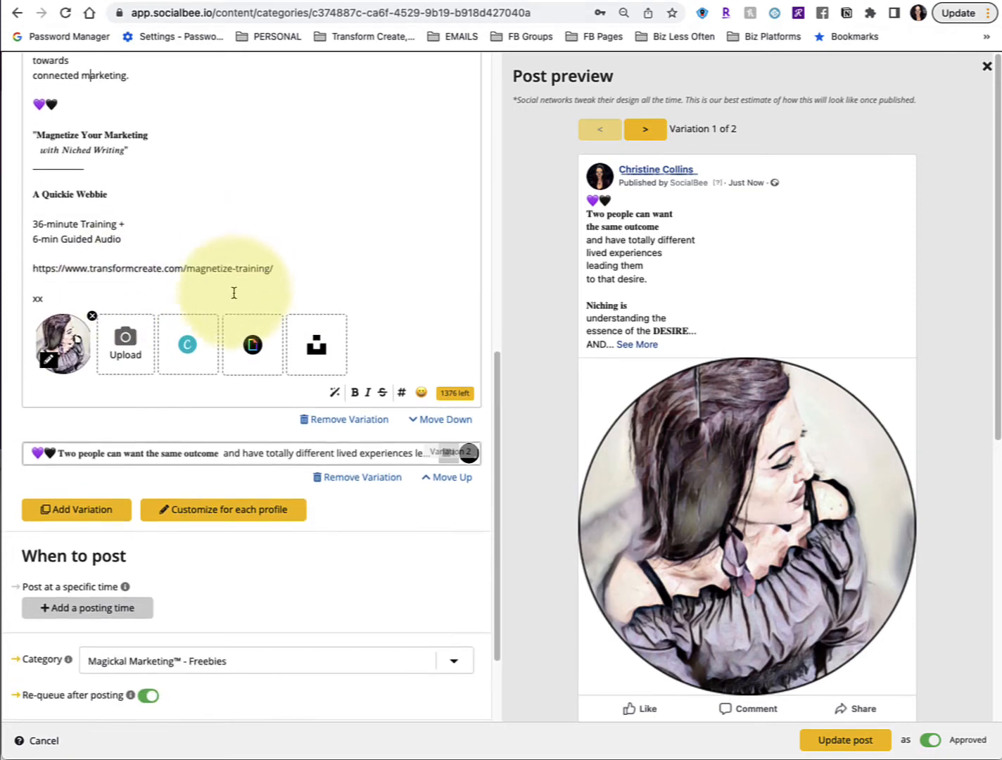
scroll(181, 311, "up", 15)
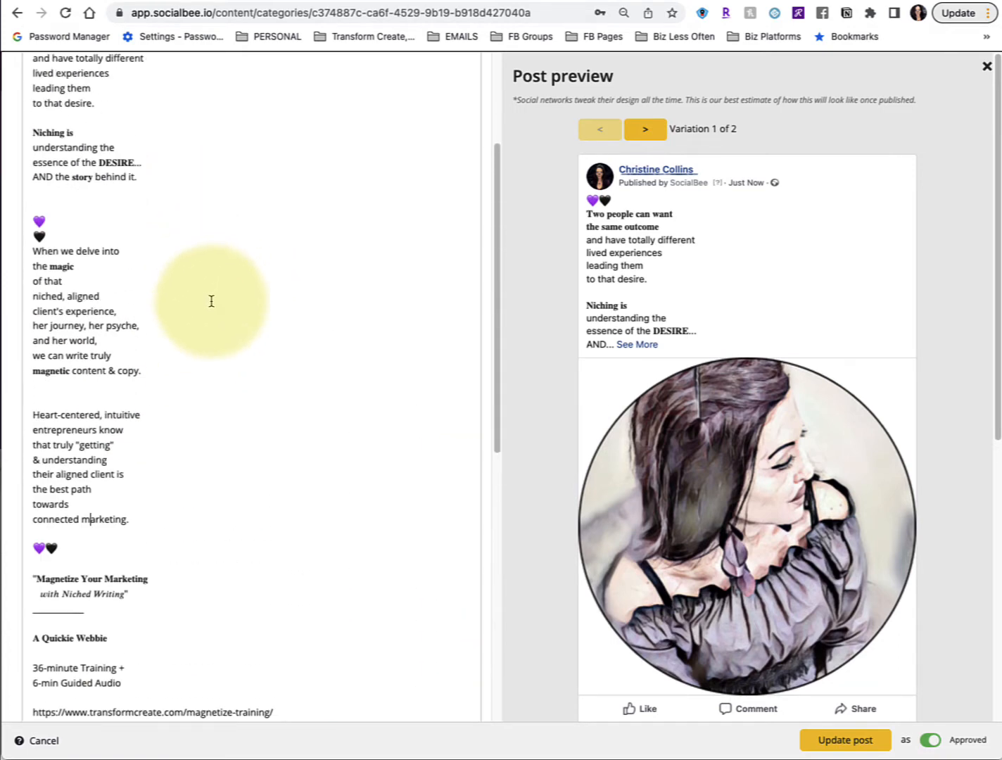
- Add a third variation to the post and look over its text and attached media
scroll(210, 303, "down", 20)
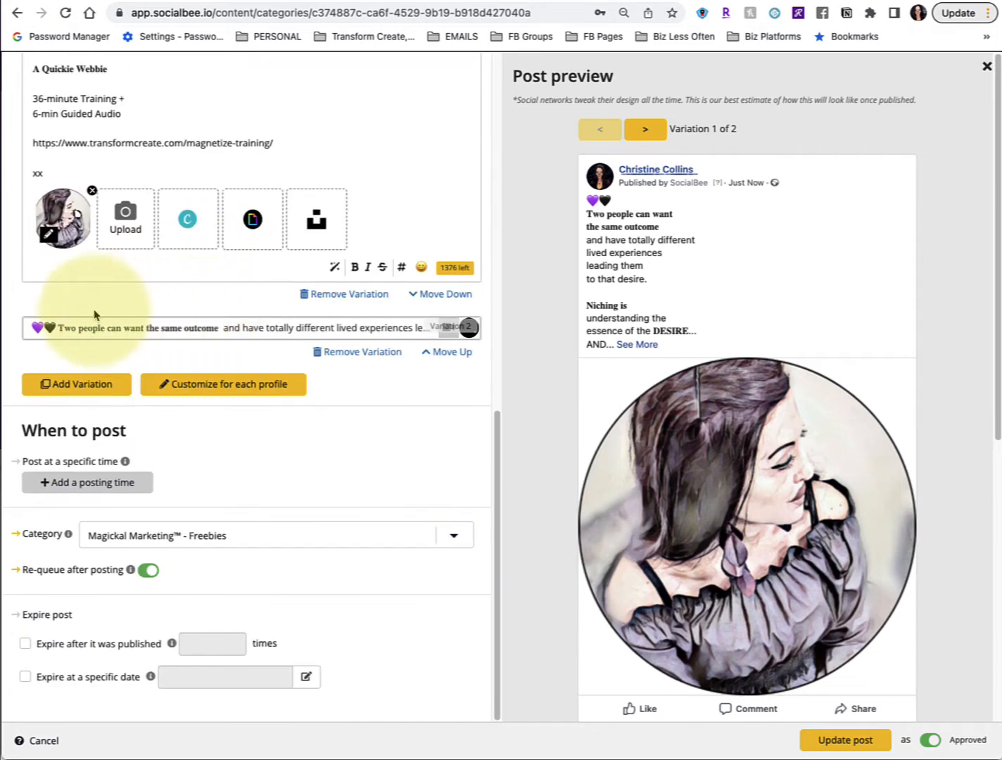
left_click(79, 387)
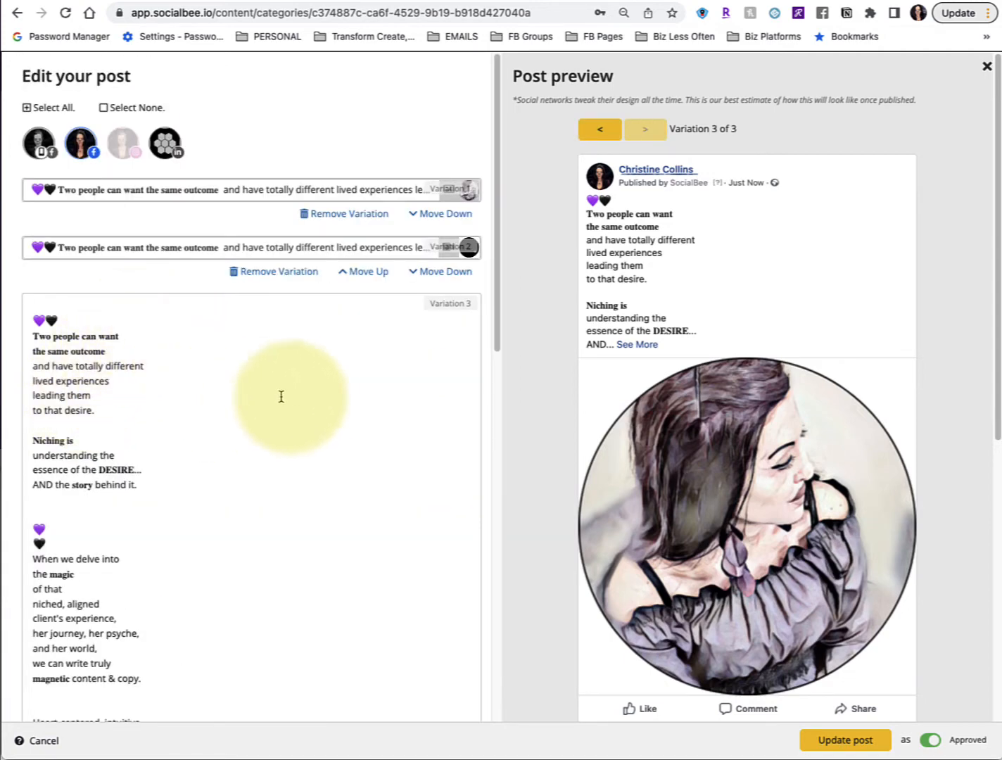
scroll(274, 409, "down", 10)
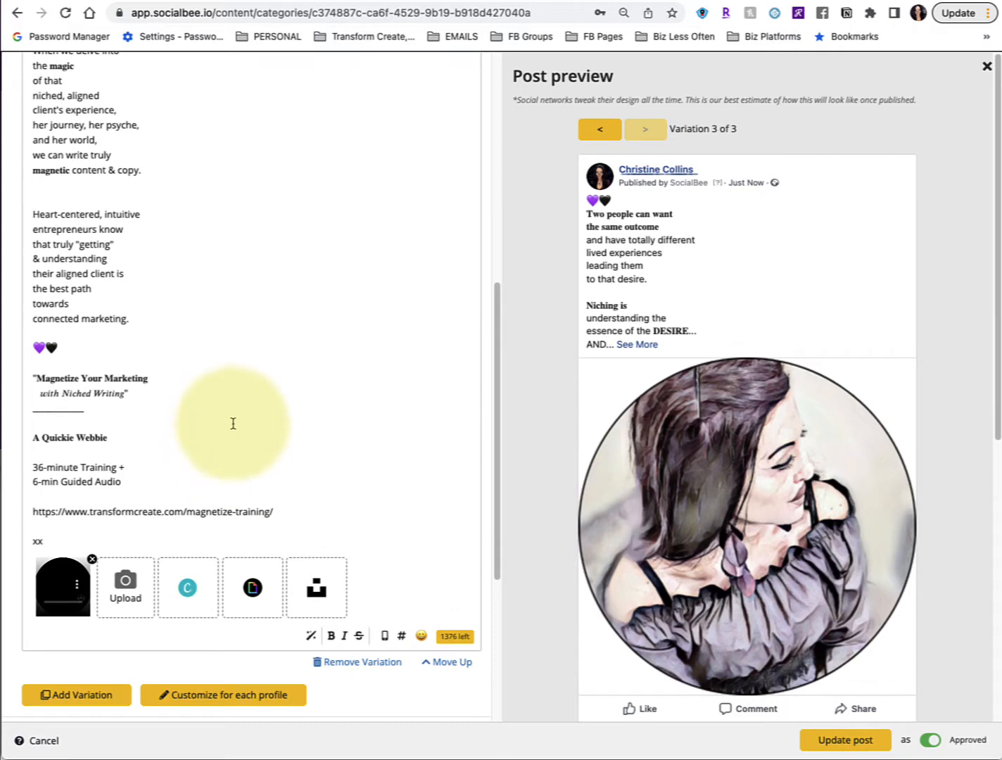
scroll(239, 423, "up", 5)
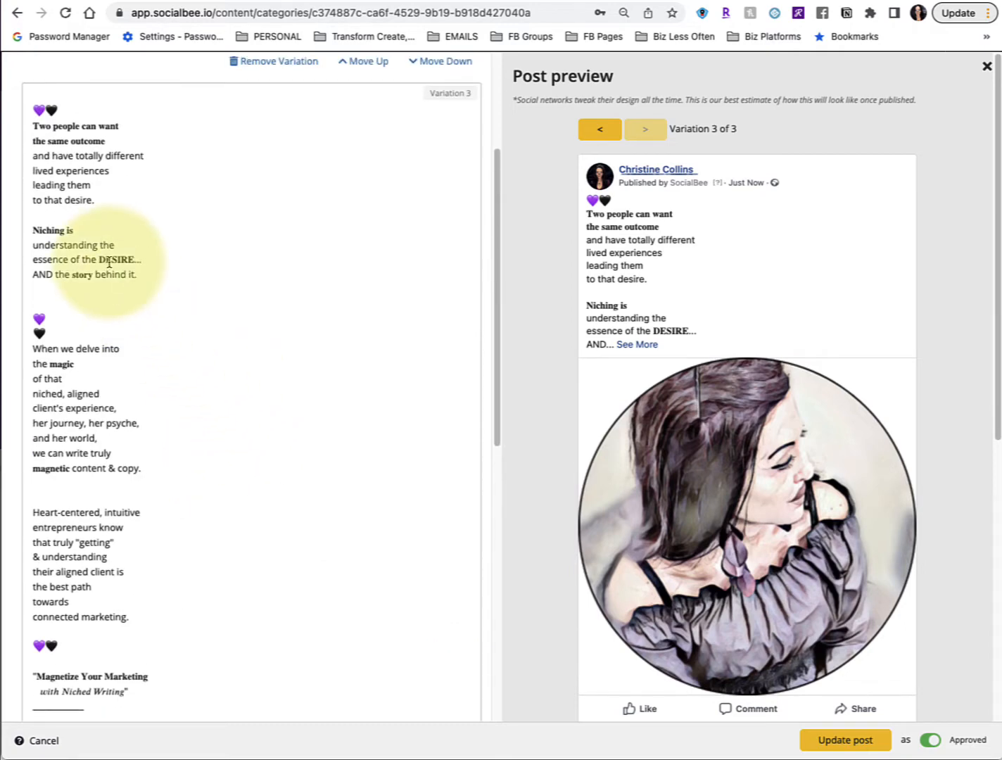
scroll(109, 263, "down", 6)
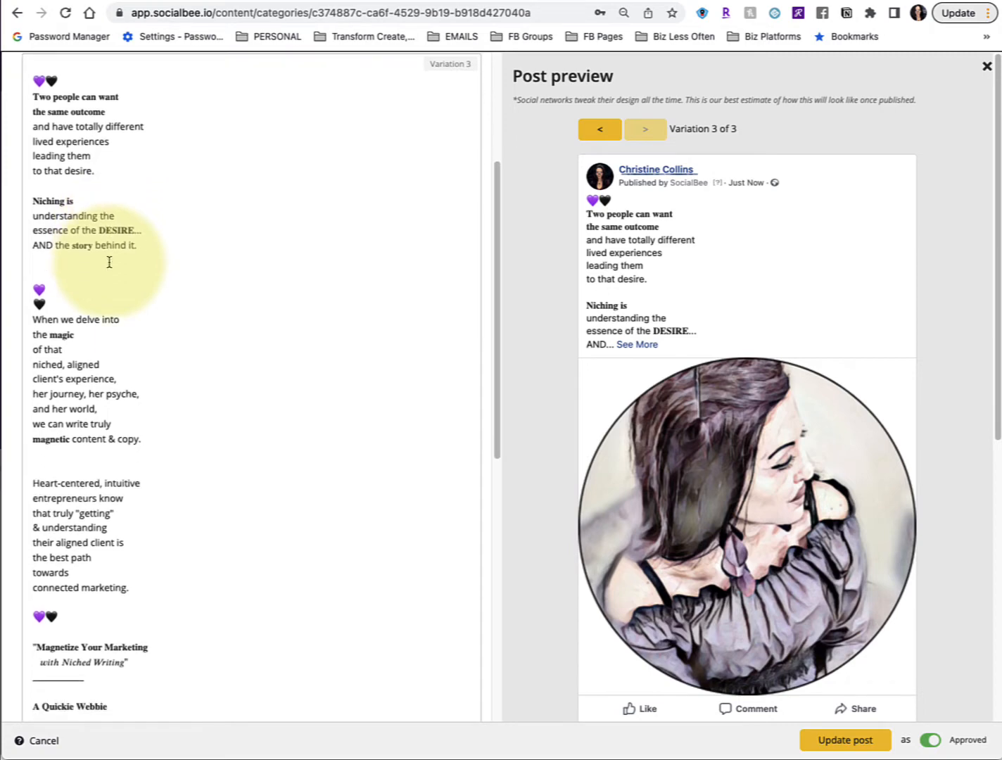
scroll(162, 327, "down", 1)
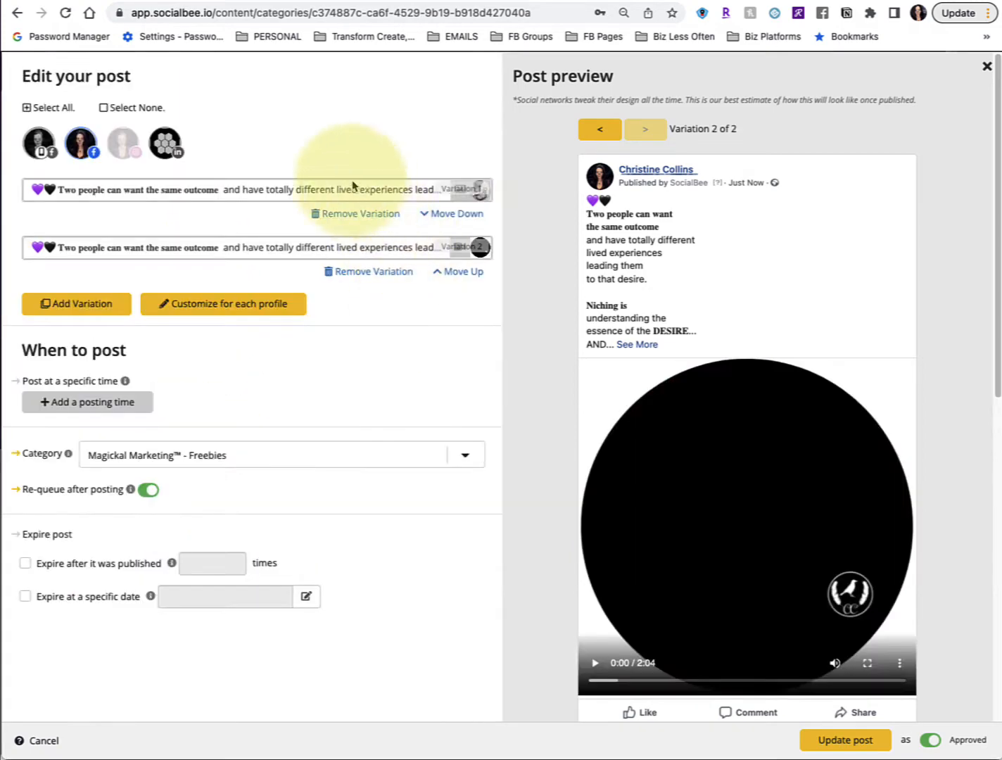
- Expand Variation 1 again and review its text, attached image and the available media sources
left_click(240, 190)
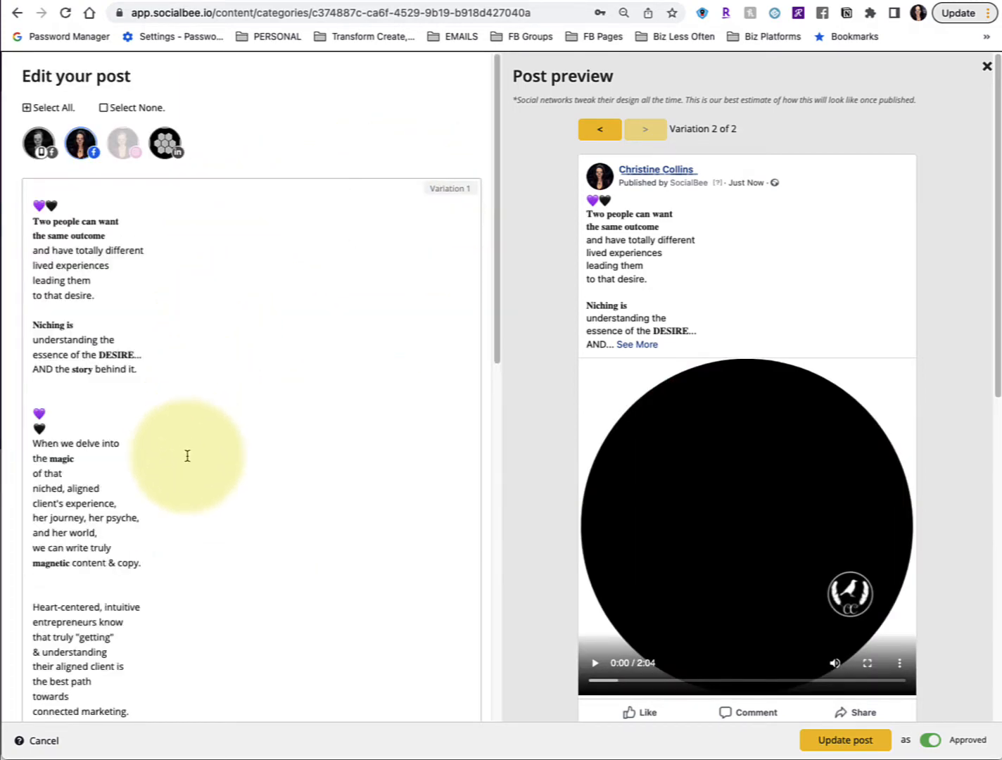
scroll(183, 450, "down", 5)
scroll(181, 449, "down", 3)
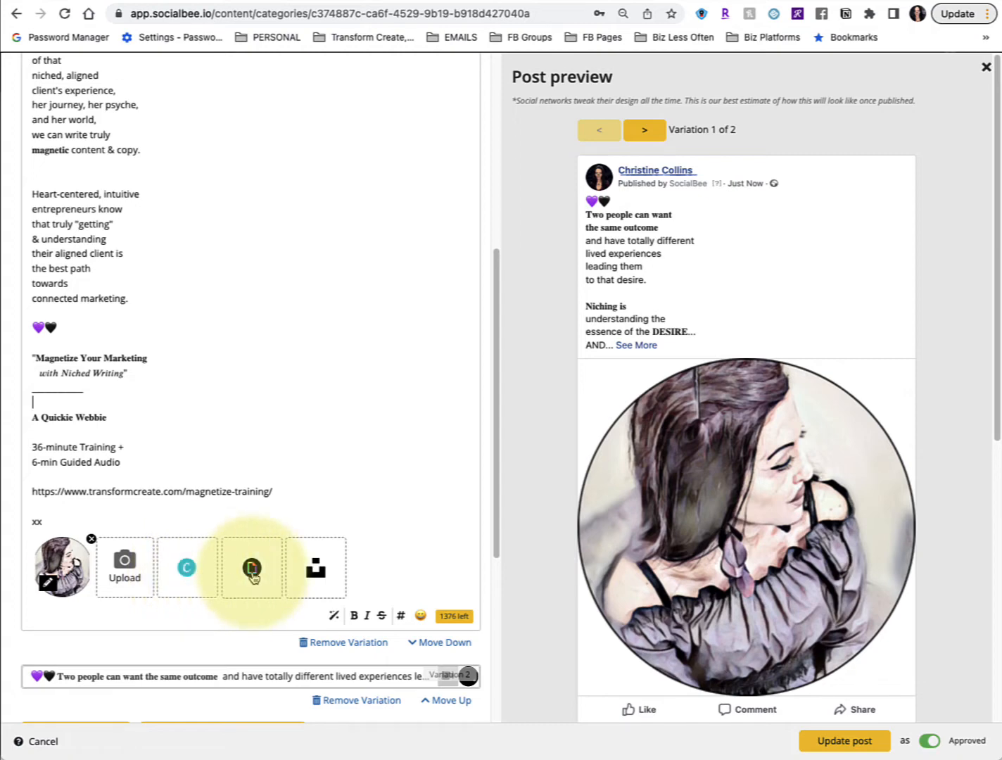
scroll(382, 365, "down", 3)
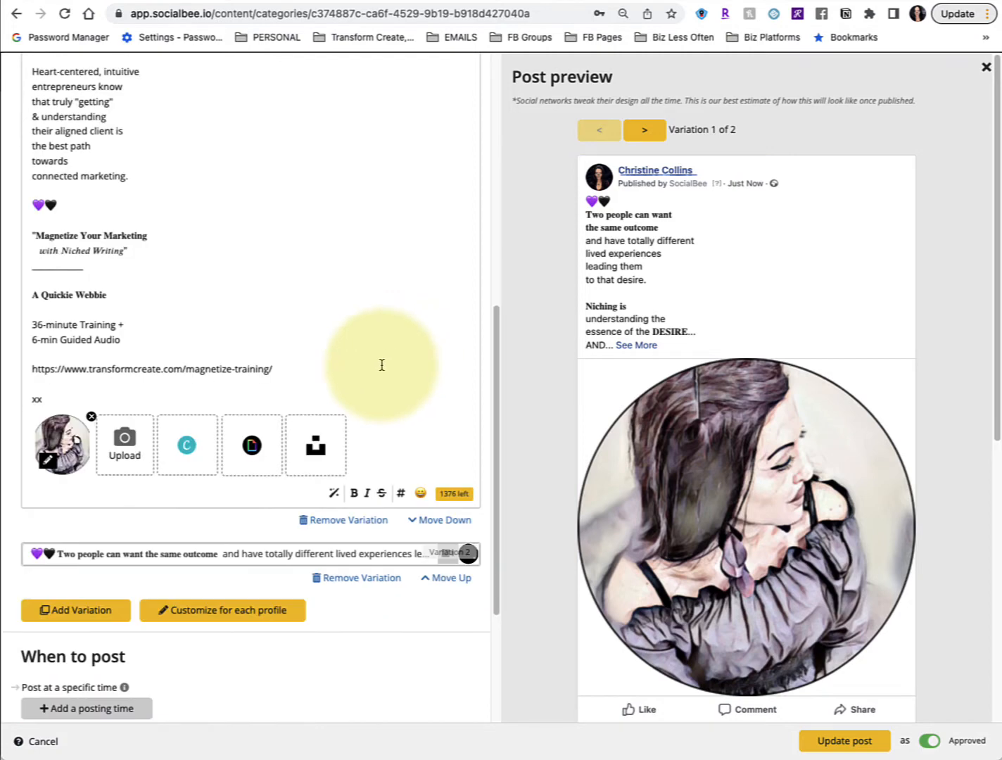
scroll(310, 410, "up", 6)
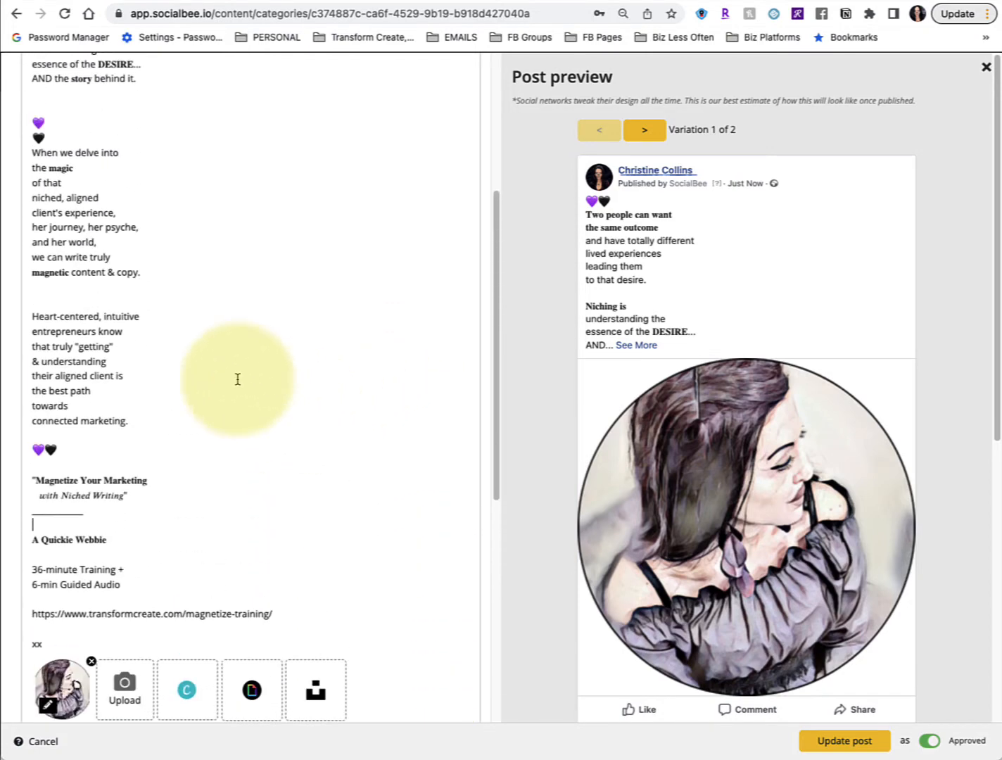
scroll(200, 464, "down", 1)
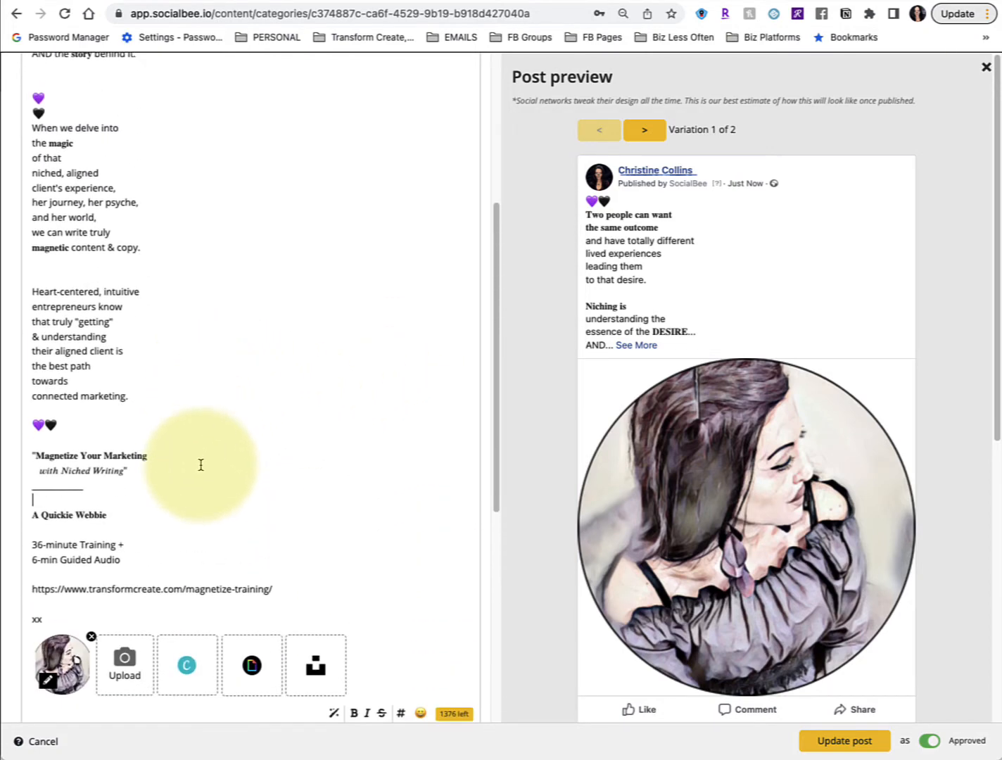
scroll(201, 465, "up", 8)
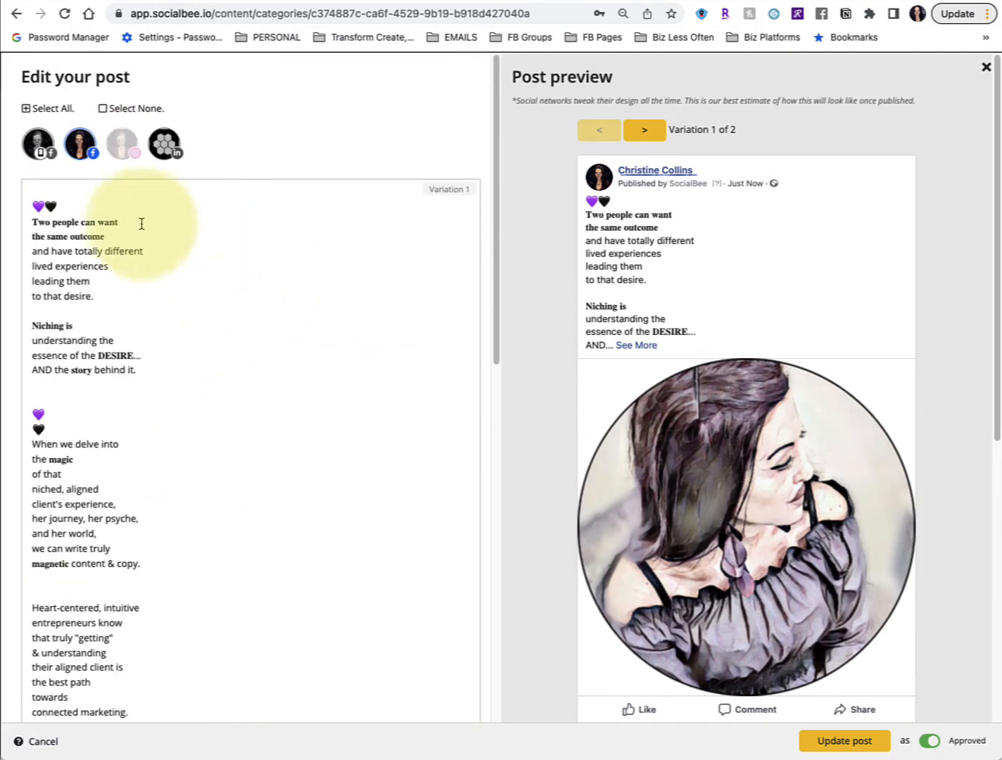
- Check the Facebook and LinkedIn profiles available for the post, and leave the editor without saving
left_click(79, 144)
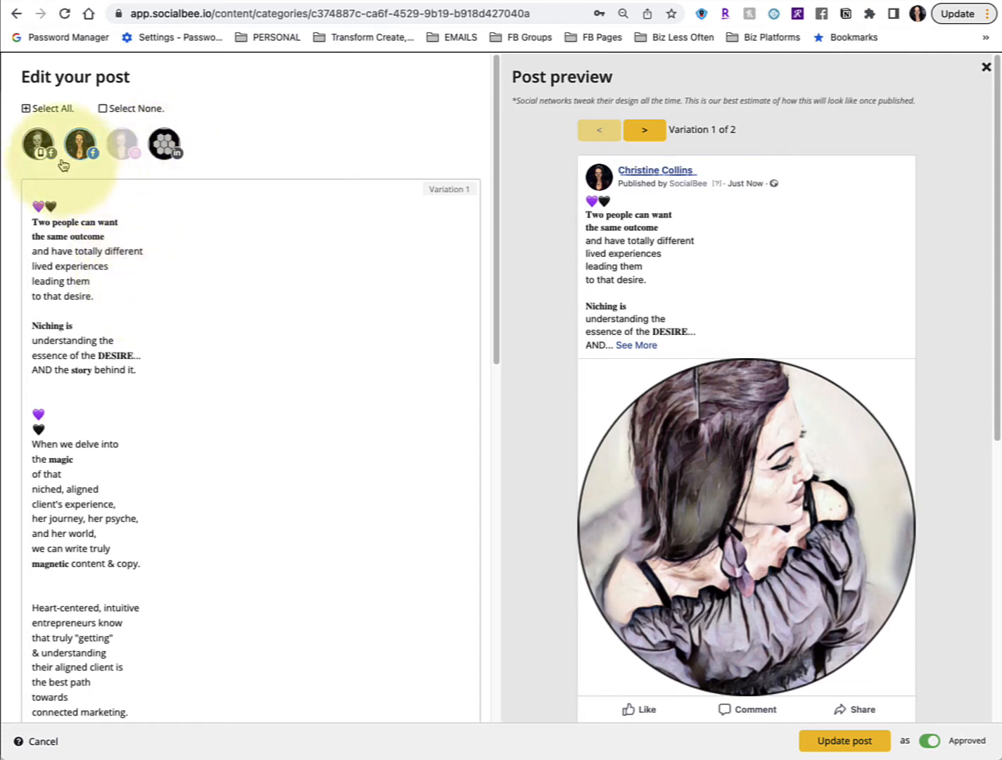
left_click(164, 150)
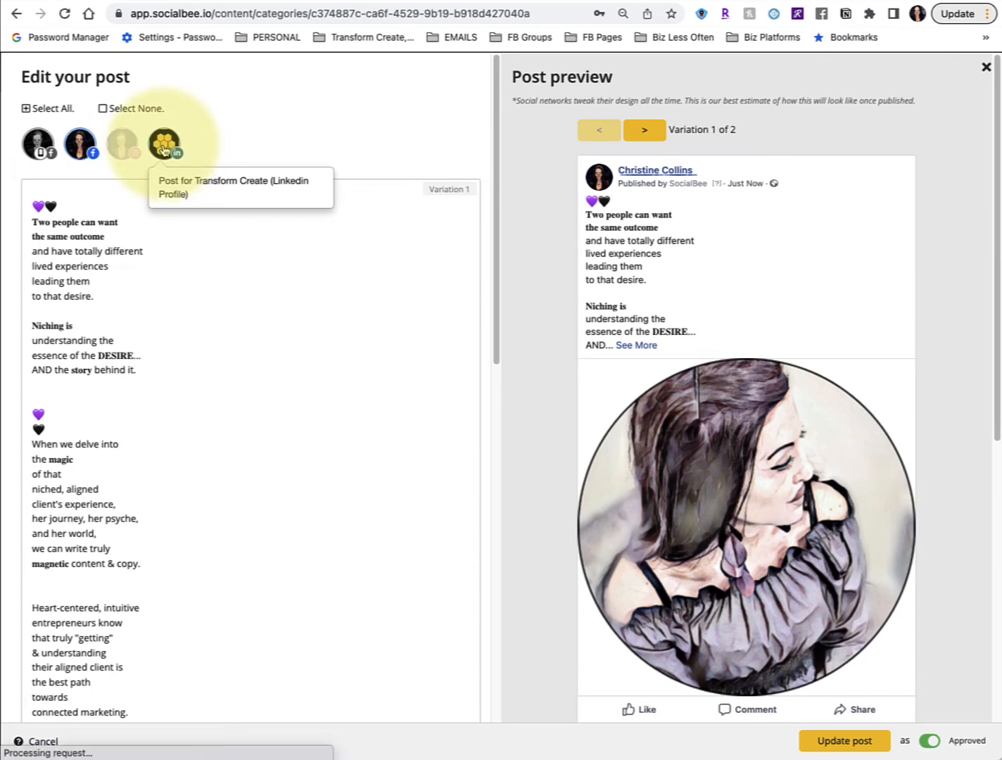
left_click(80, 150)
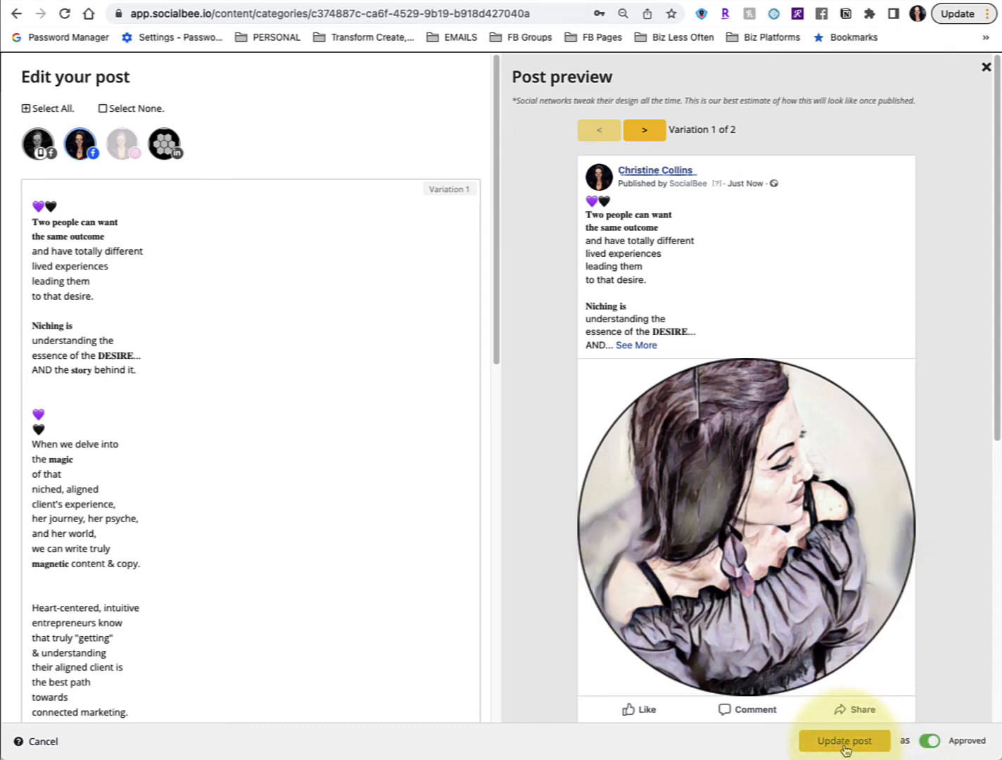
left_click(38, 745)
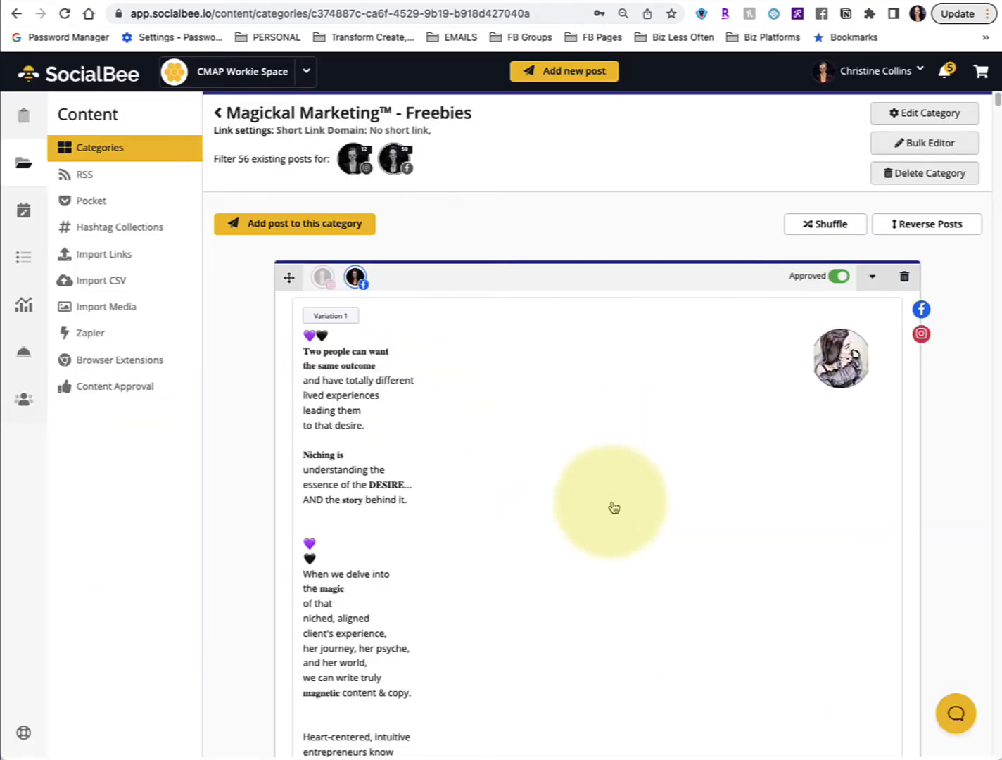
- Look over both variations of the first post in the Freebies category
scroll(600, 511, "down", 8)
scroll(290, 347, "down", 4)
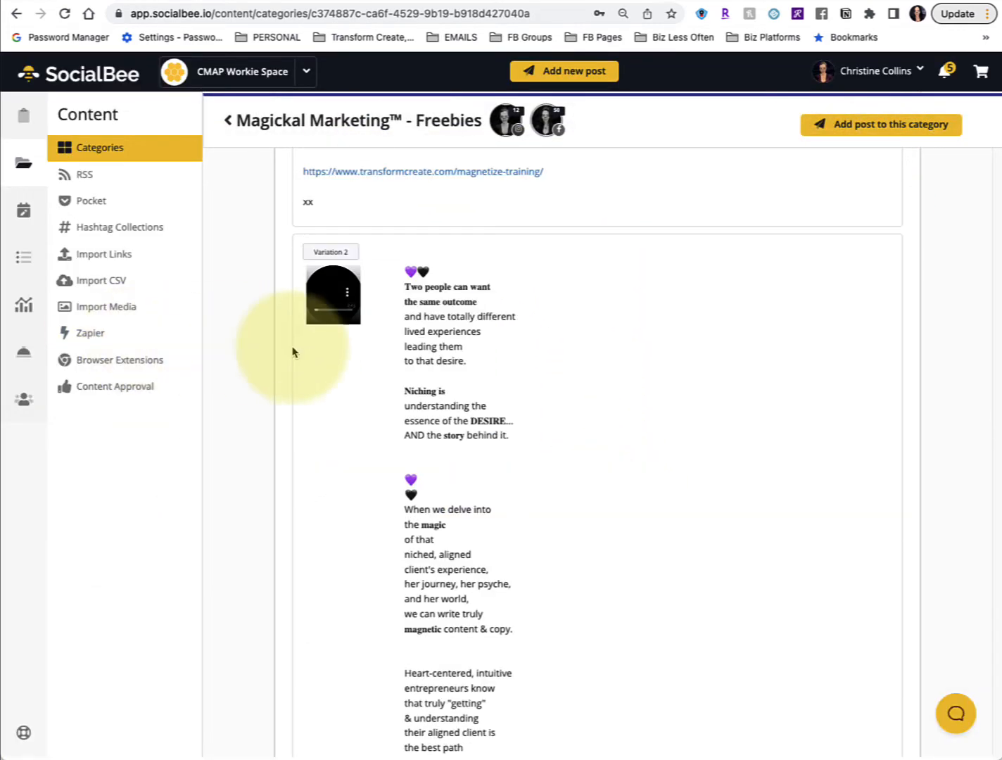
scroll(302, 351, "up", 12)
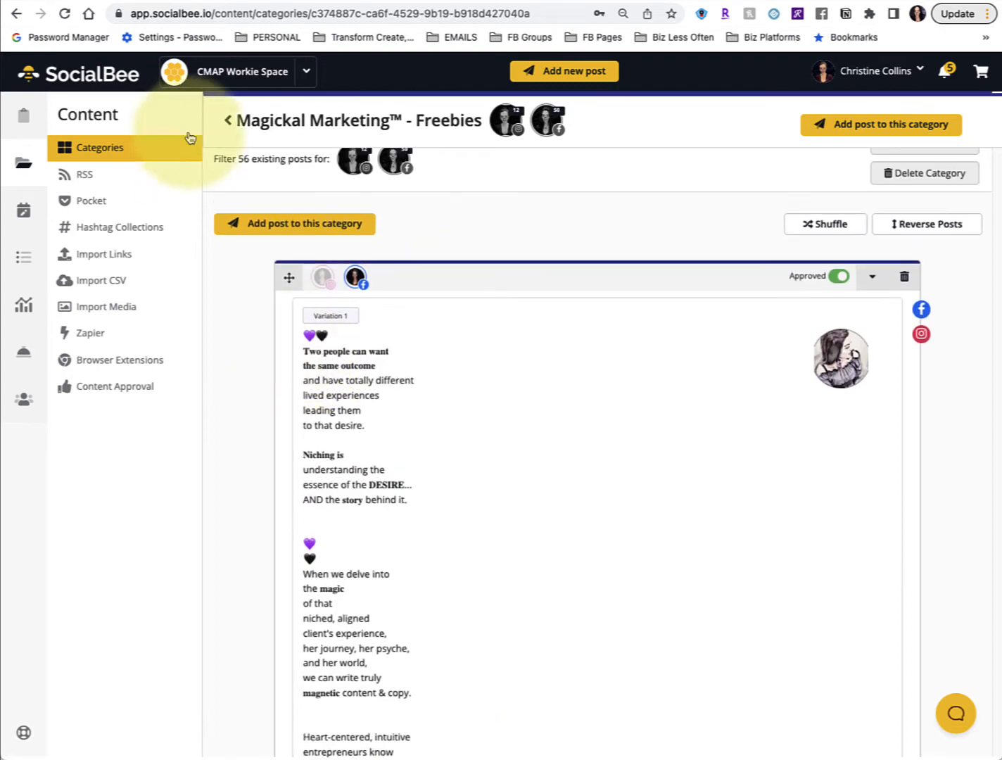
- Return to the category list and open the Magickal Marketing™ - Tips & Education category
left_click(226, 124)
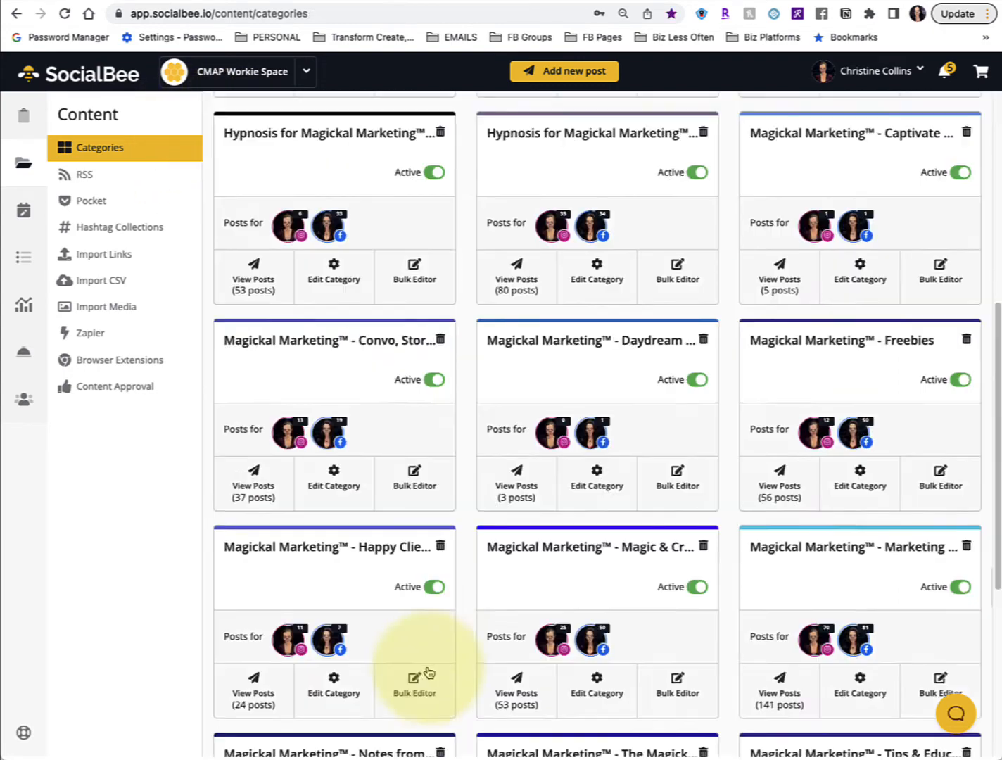
scroll(619, 528, "down", 4)
scroll(619, 539, "down", 2)
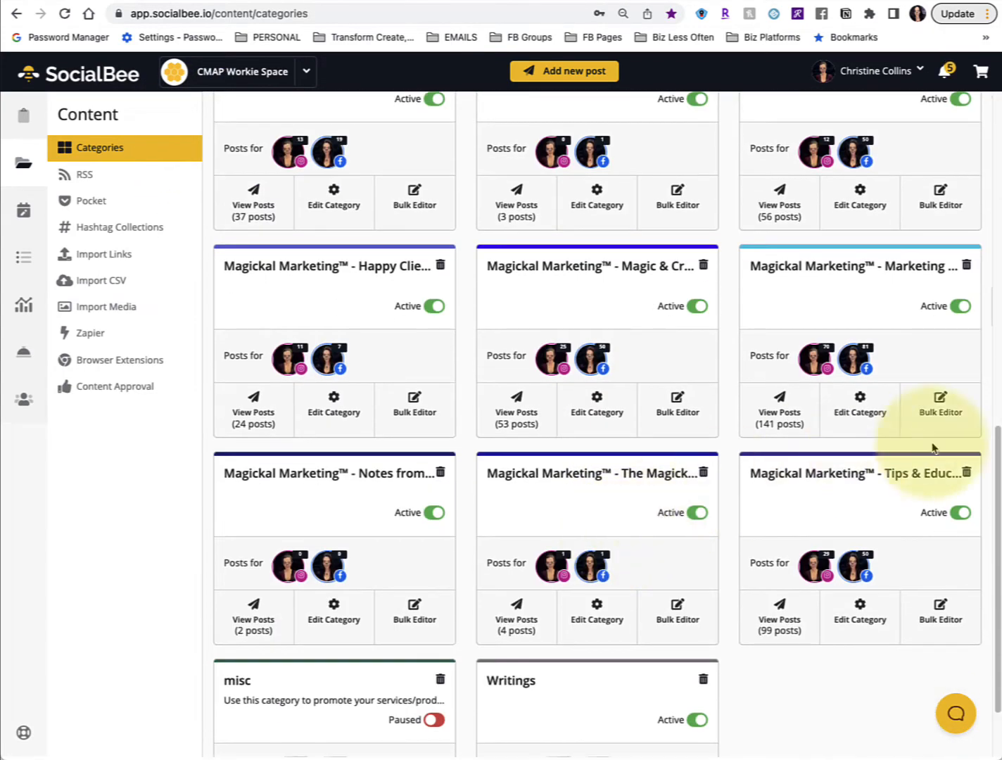
left_click(847, 498)
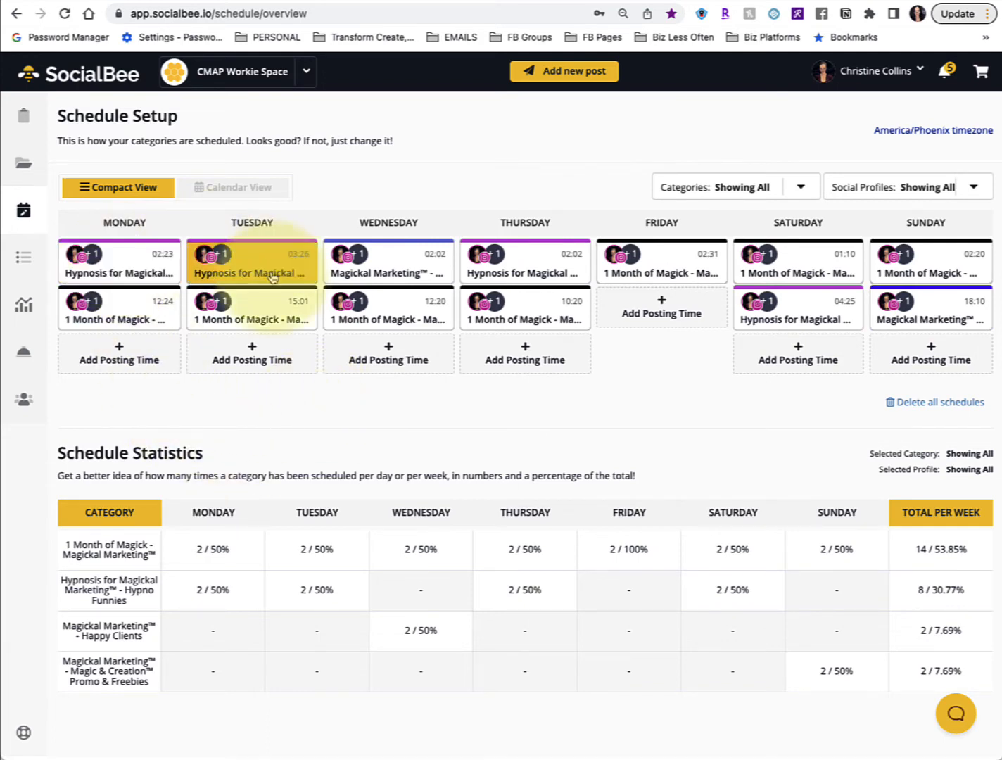
- In the schedule setup, add a Tuesday posting time at 02:56 for the Hypnosis for Magickal Marketing™ - Hypno Funnies category
left_click(252, 352)
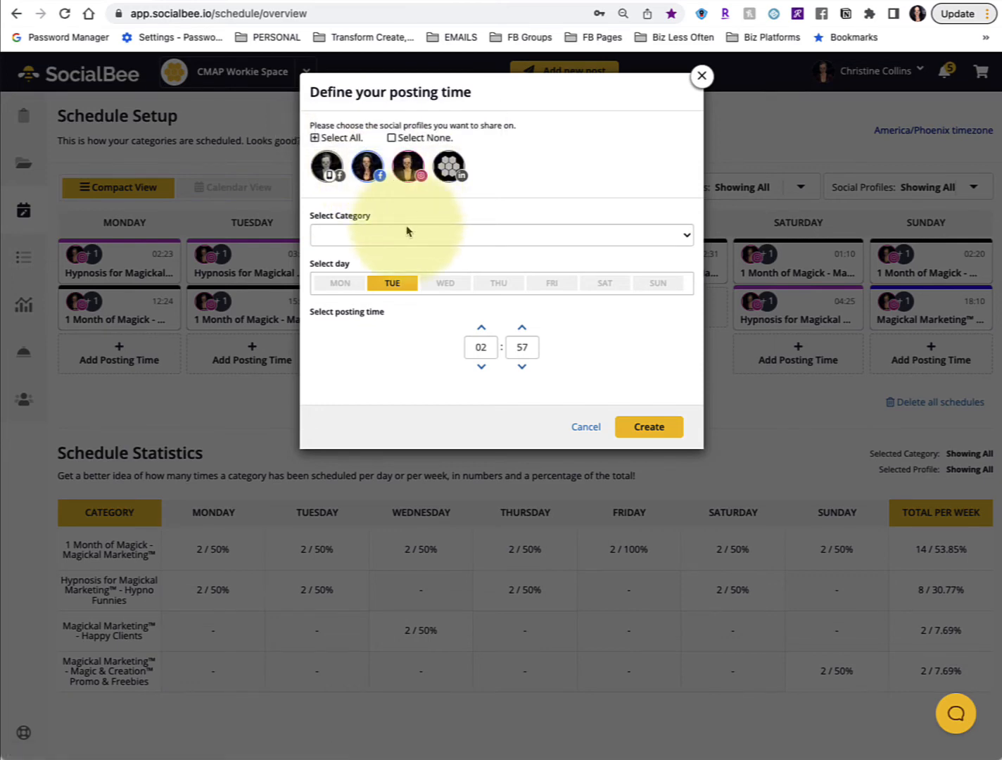
left_click(449, 240)
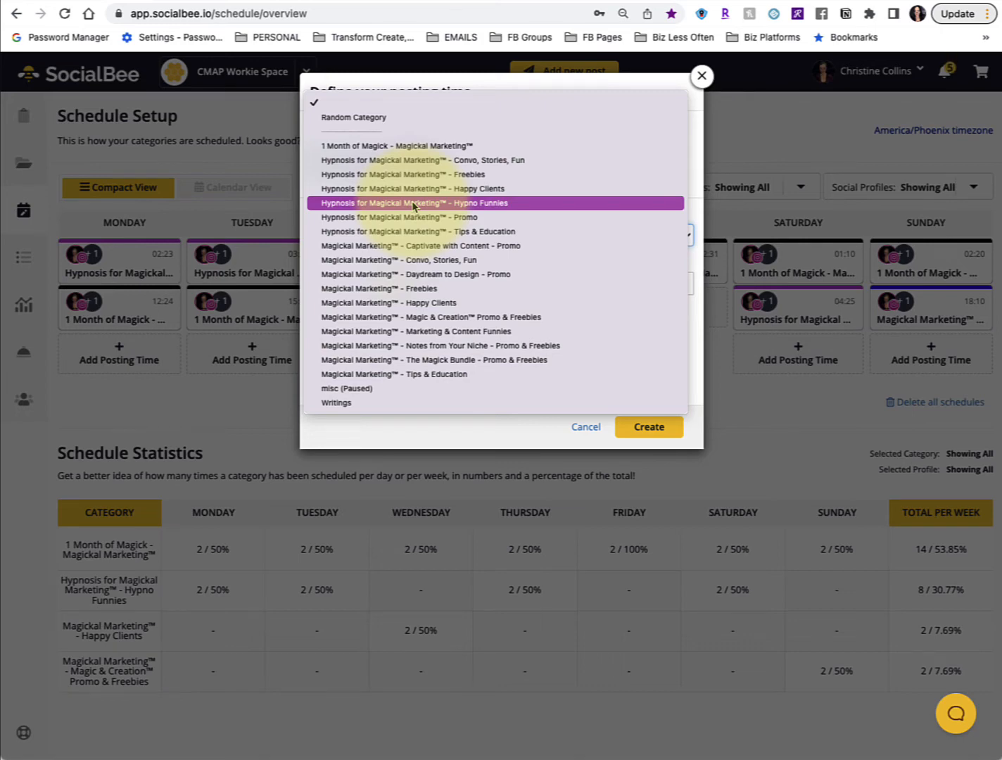
left_click(458, 206)
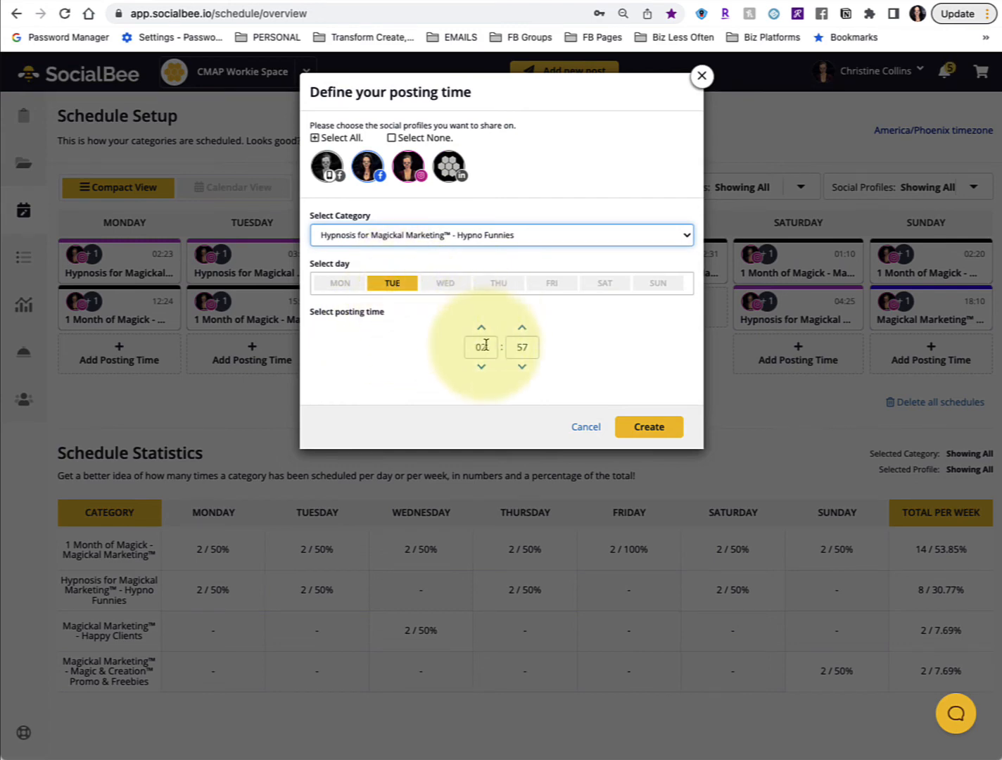
left_click(522, 368)
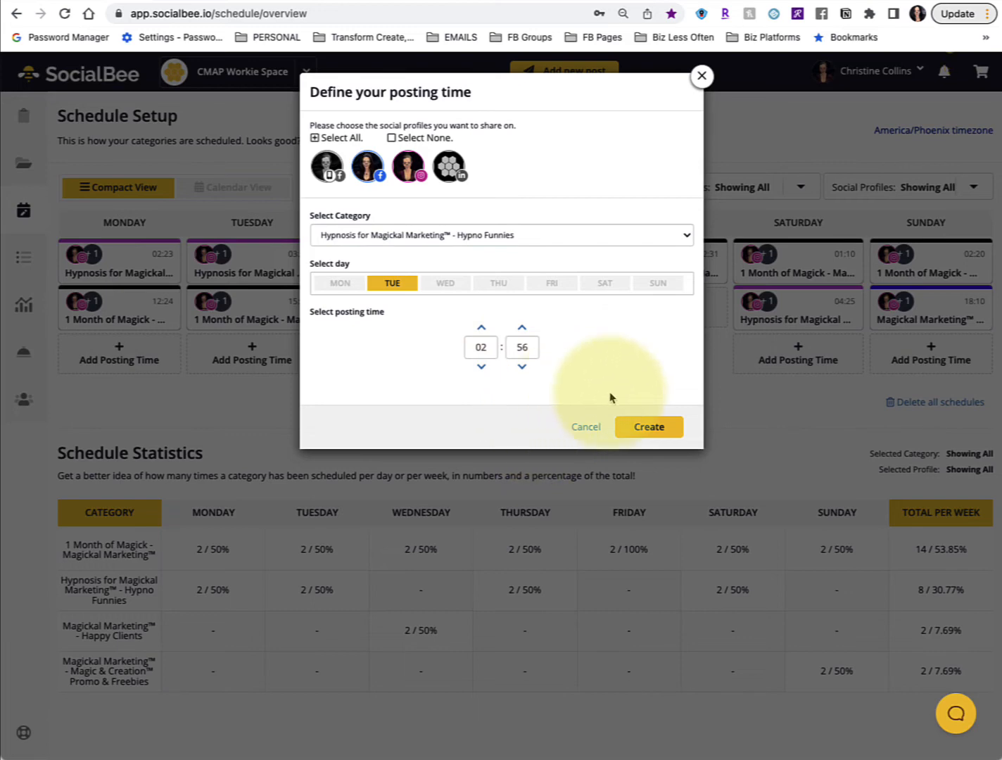
left_click(646, 432)
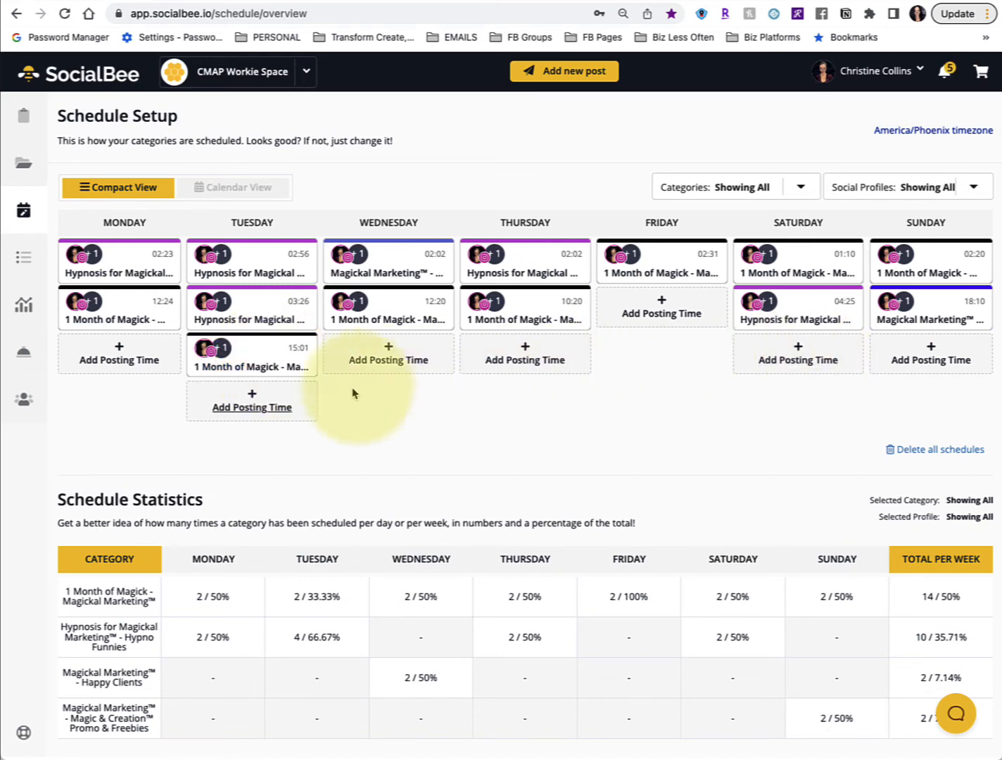
- Delete the Tuesday 15:01 posting time of the 1 Month of Magick category from the schedule
left_click(247, 368)
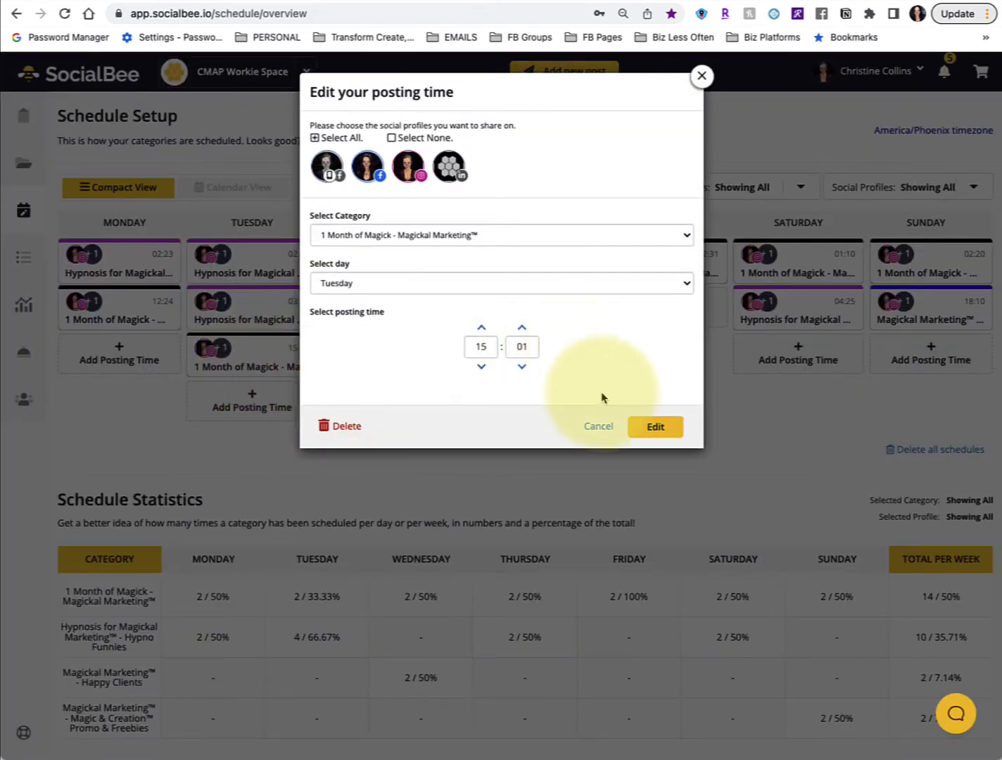
left_click(344, 427)
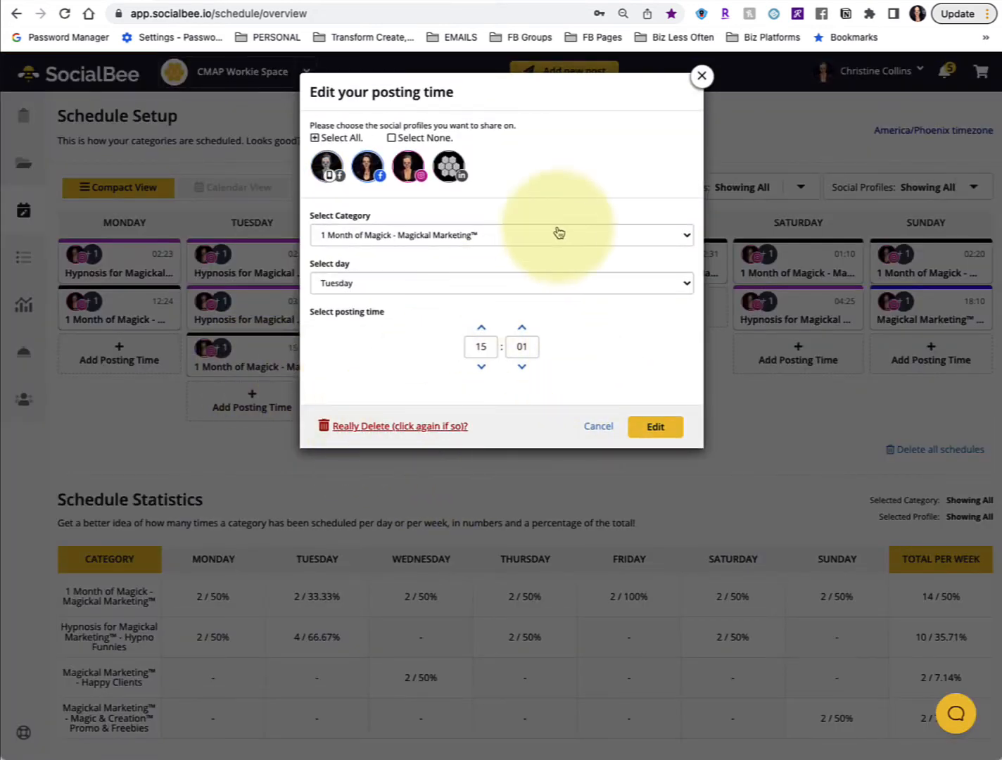
left_click(411, 428)
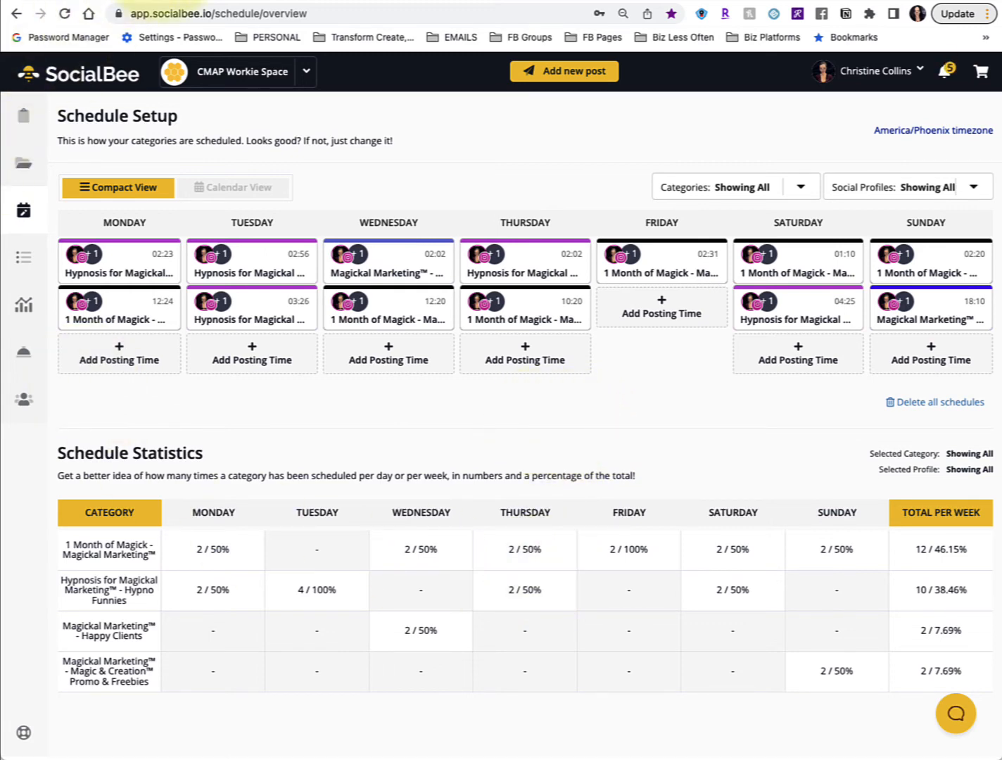
- Open the calendar of upcoming posts and view the October 5 Happy Clients post with its enlarged image
left_click(168, 1)
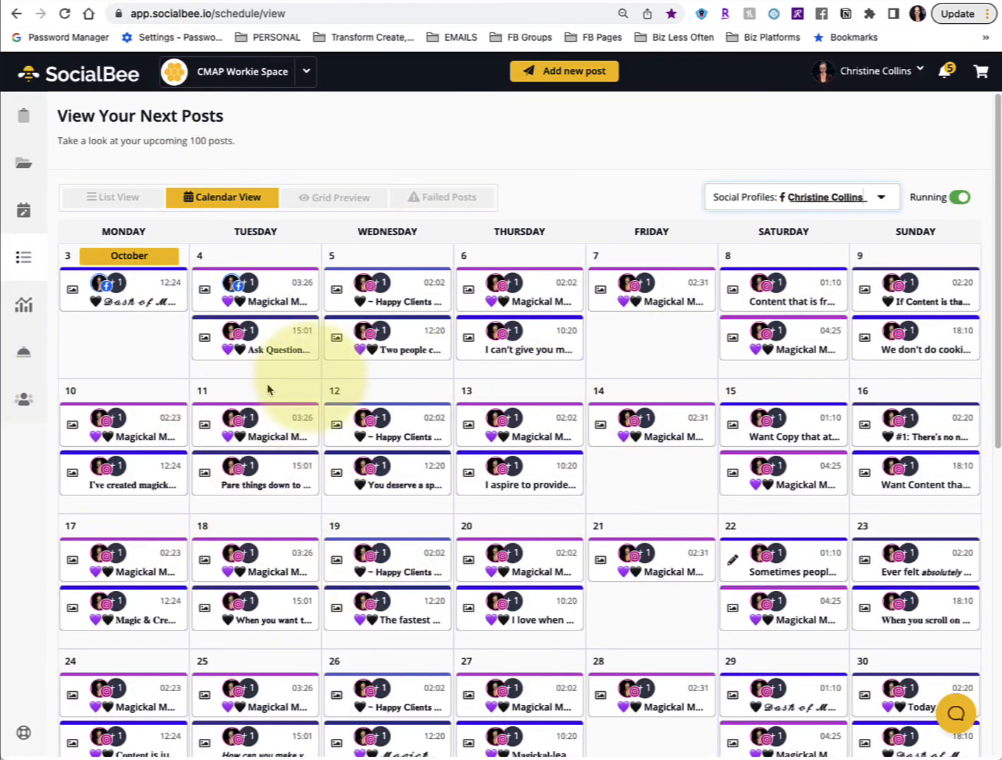
scroll(352, 395, "down", 1)
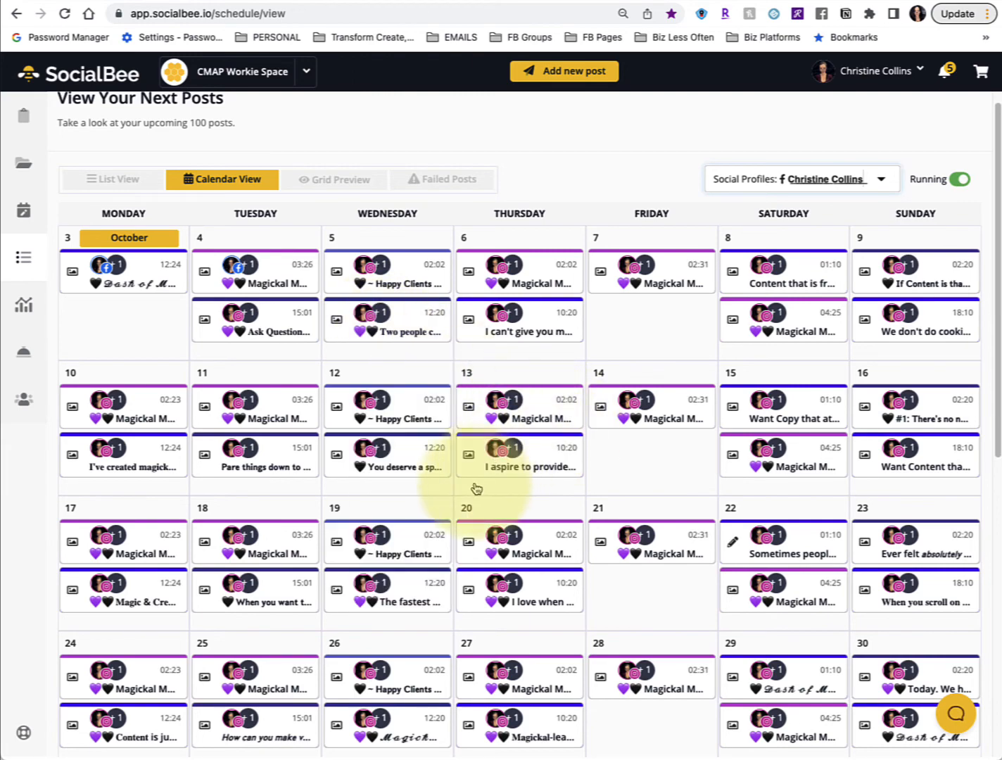
left_click(406, 279)
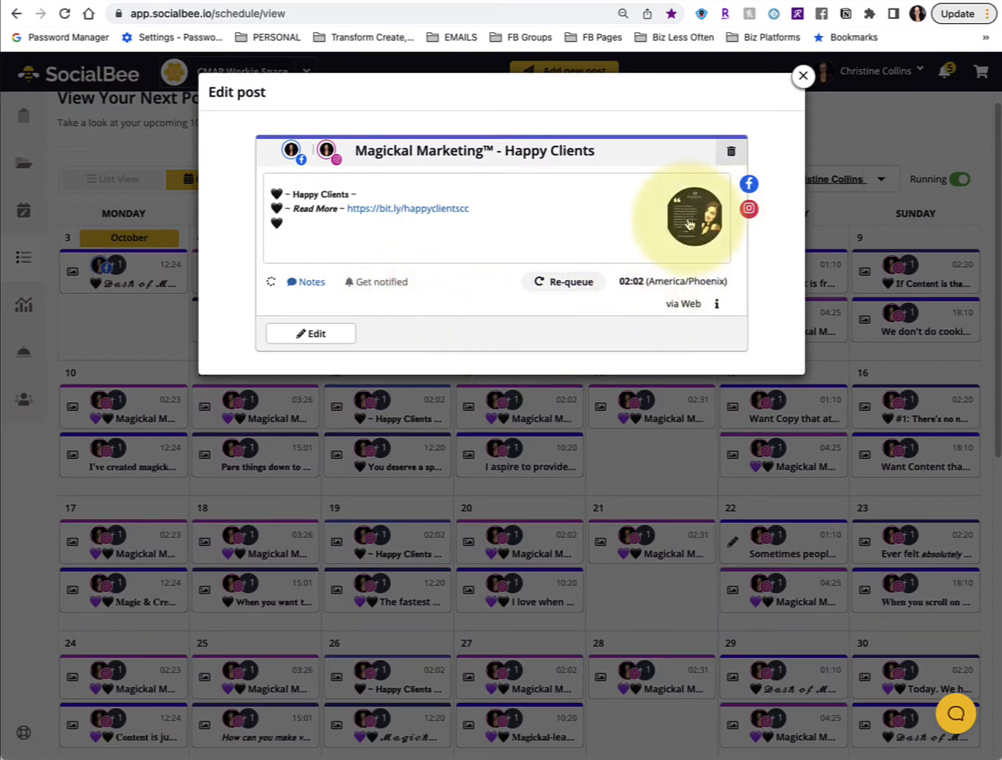
left_click(690, 224)
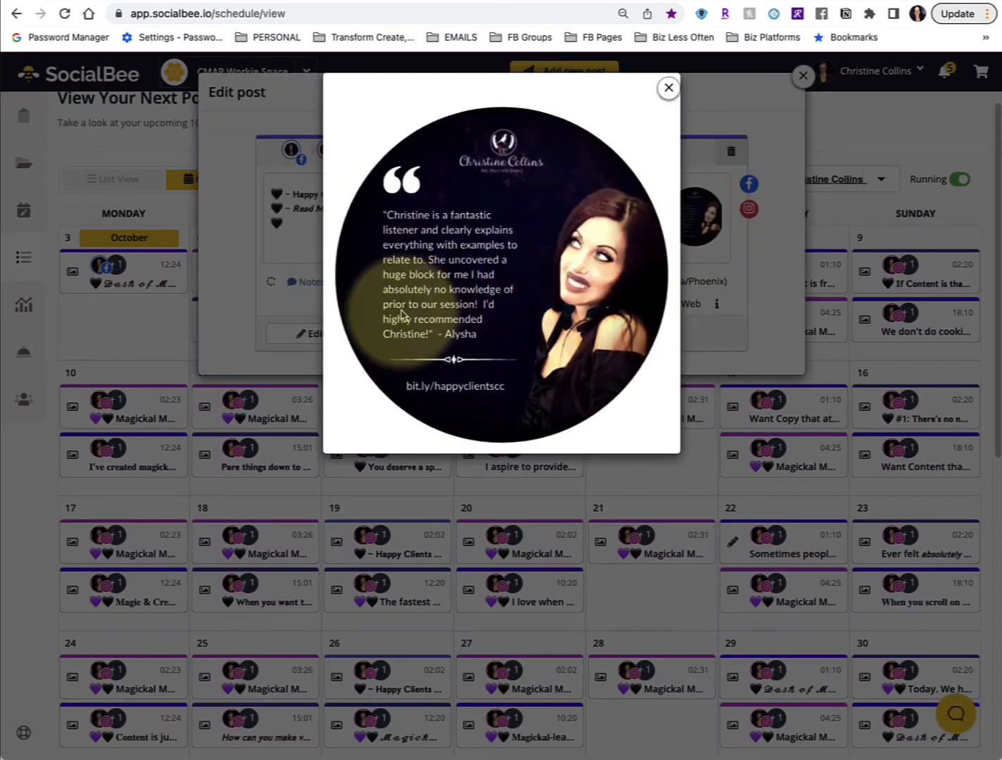
left_click(669, 88)
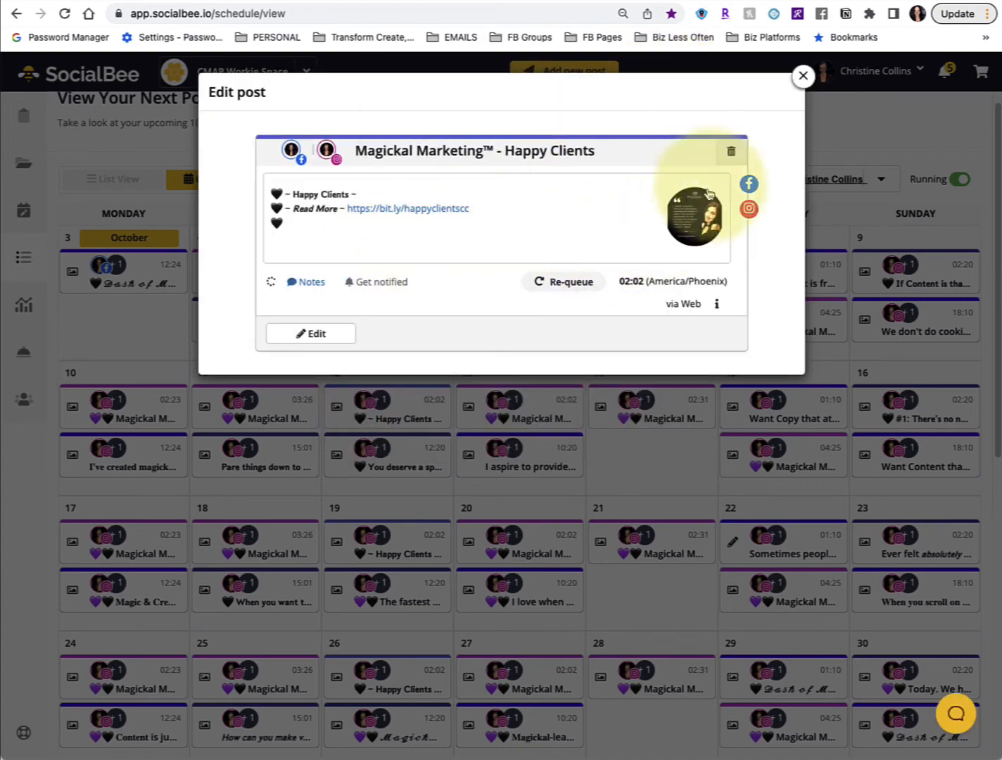
left_click(803, 75)
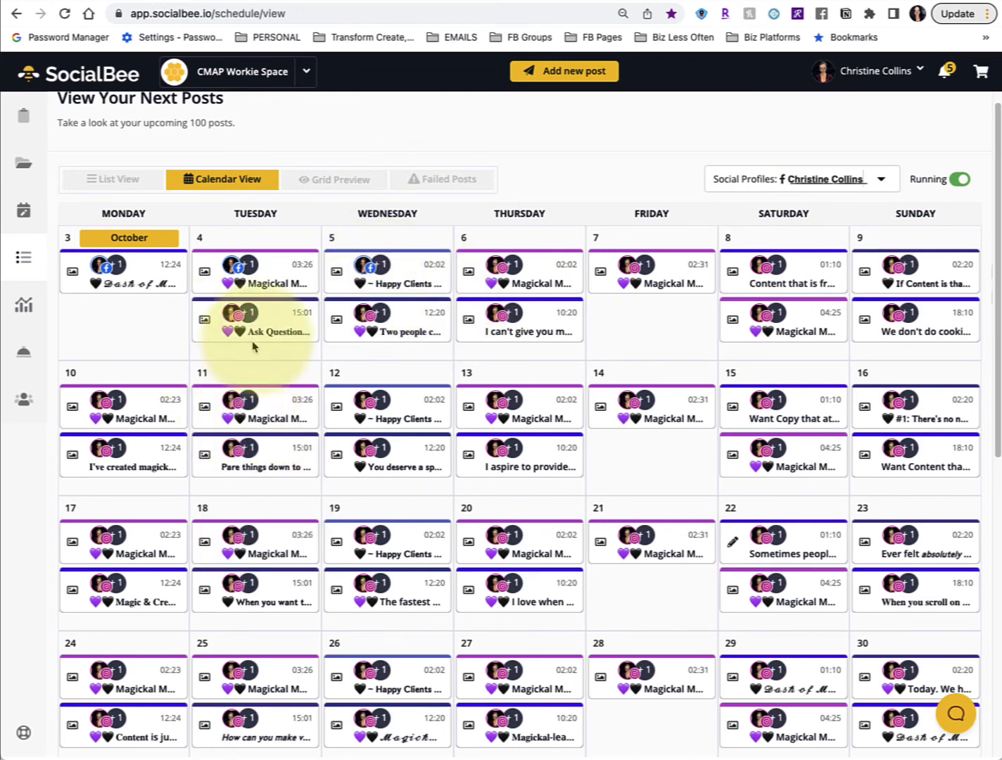
- View the October 6 Hypno Funnies post scheduled for 02:02 and its enlarged image, and return to the calendar
left_click(546, 269)
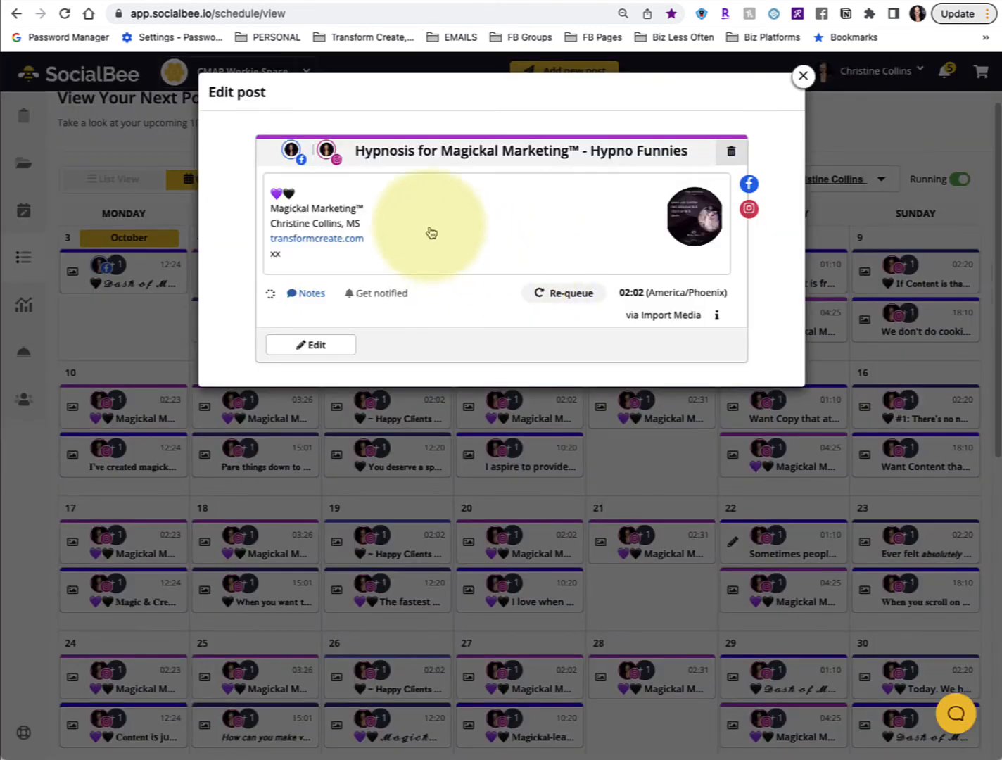
left_click(700, 226)
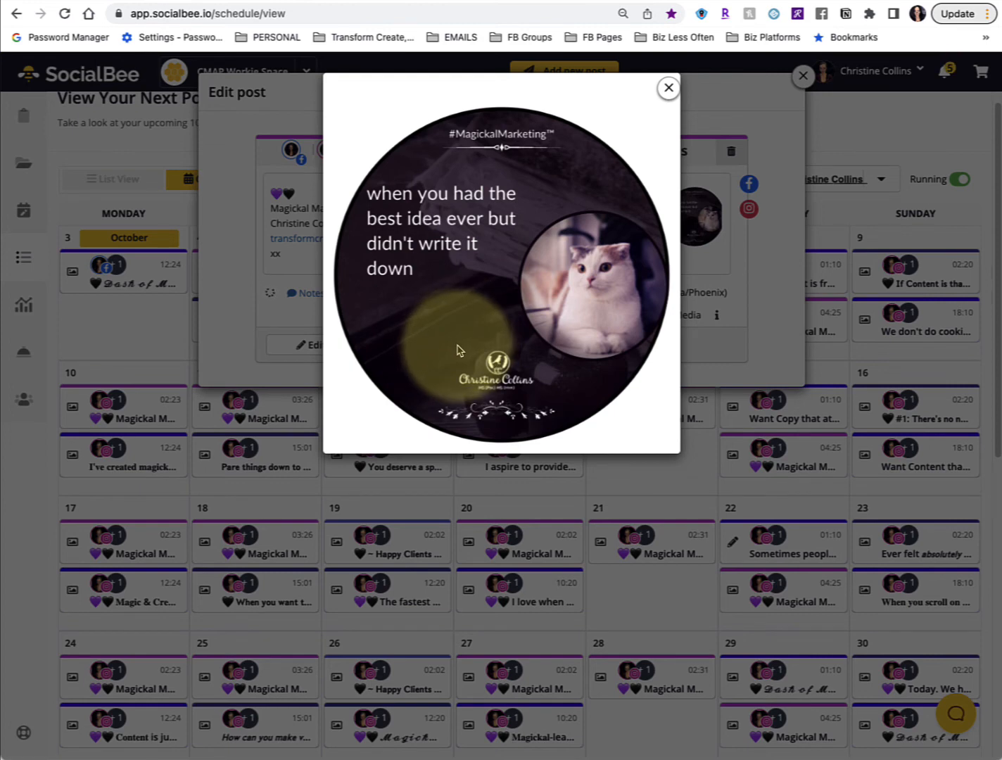
left_click(668, 87)
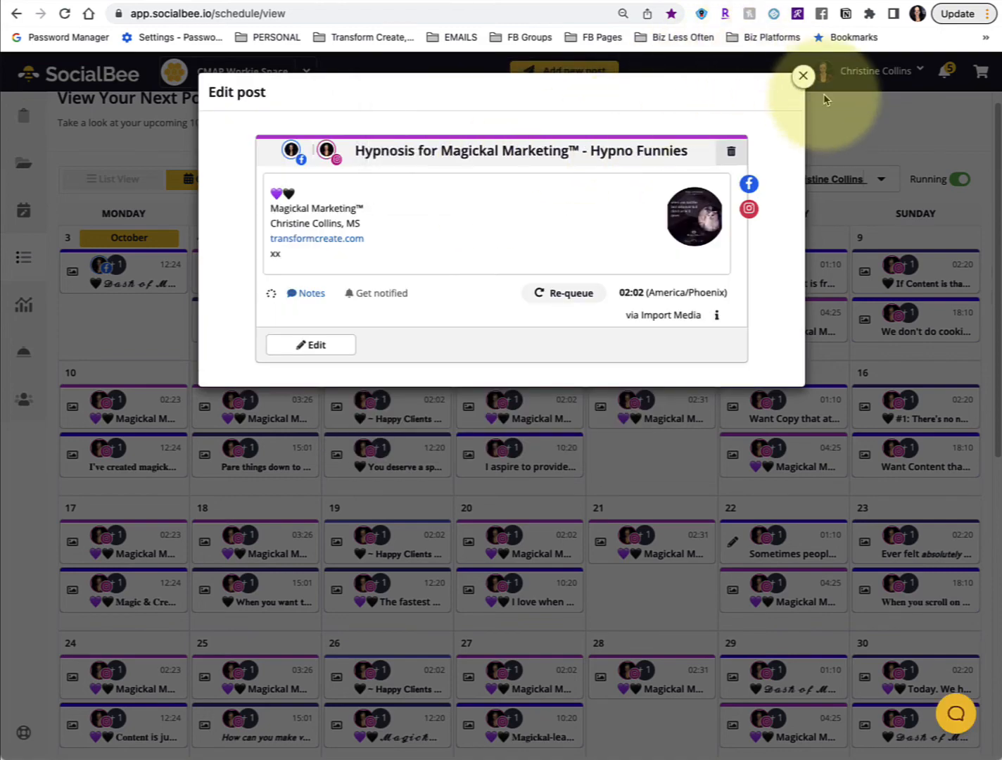
left_click(804, 76)
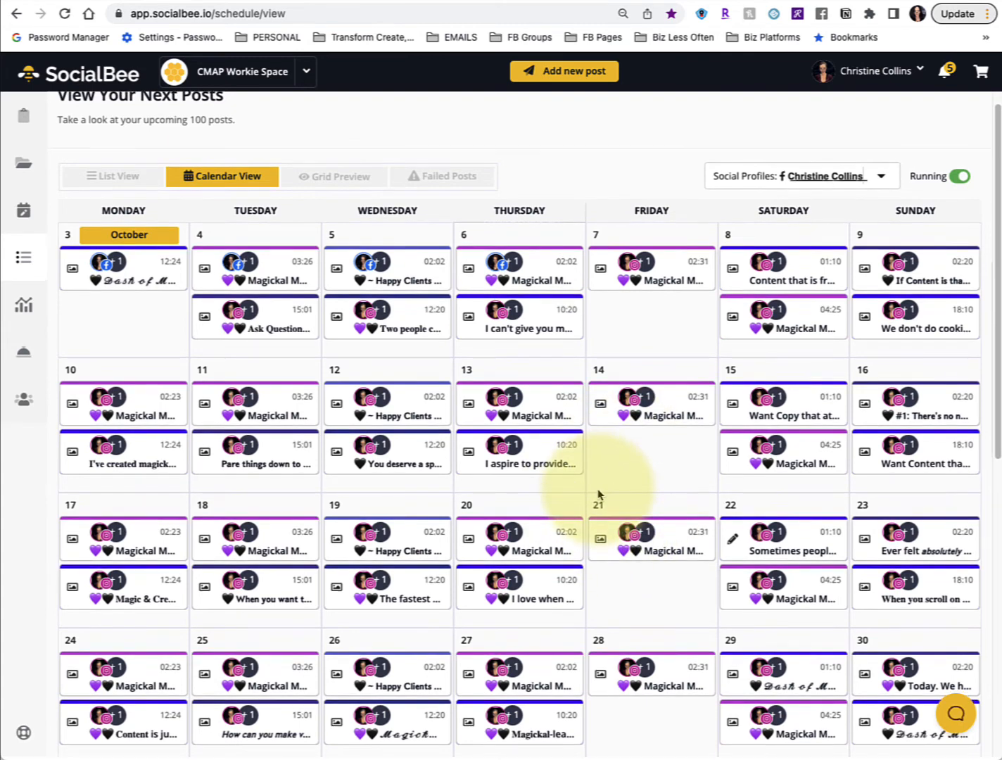
scroll(598, 492, "up", 1)
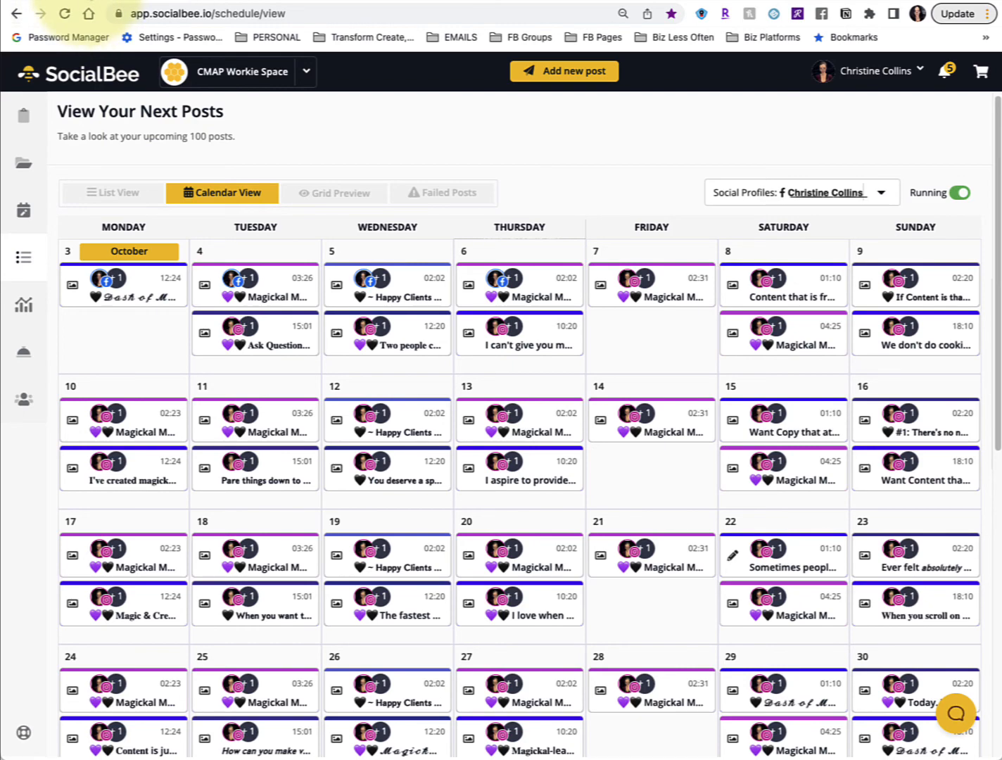
- Switch back to the Magickal Marketing™ - Tips & Education category and glance over its posts
left_click(90, 0)
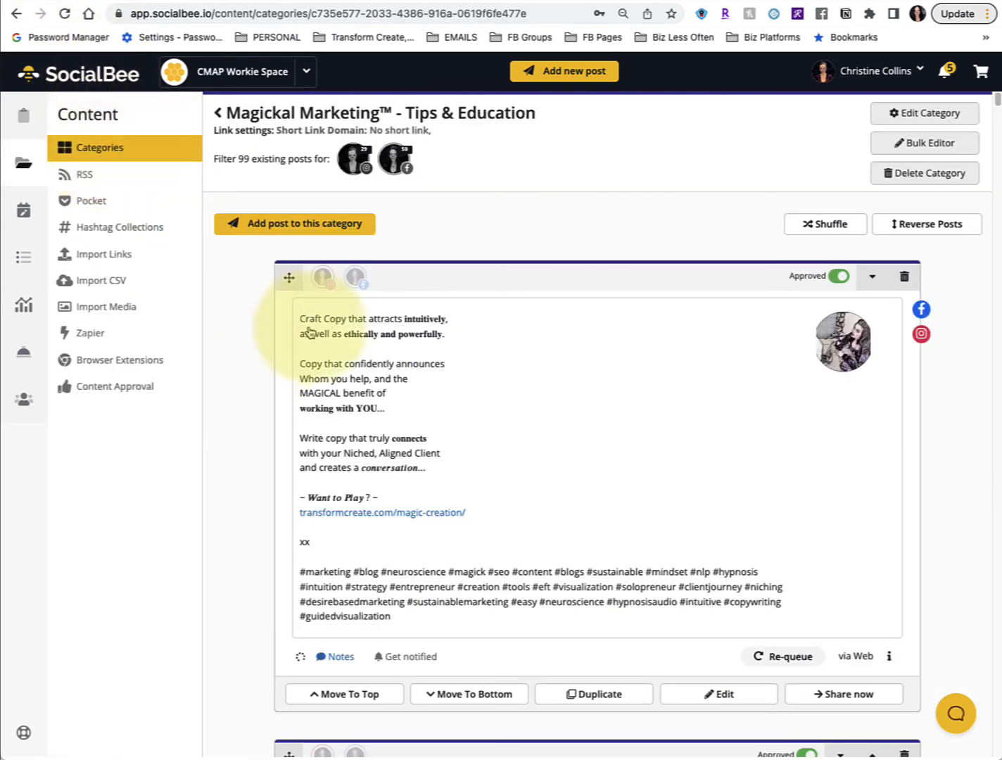
scroll(479, 429, "down", 2)
scroll(437, 426, "up", 2)
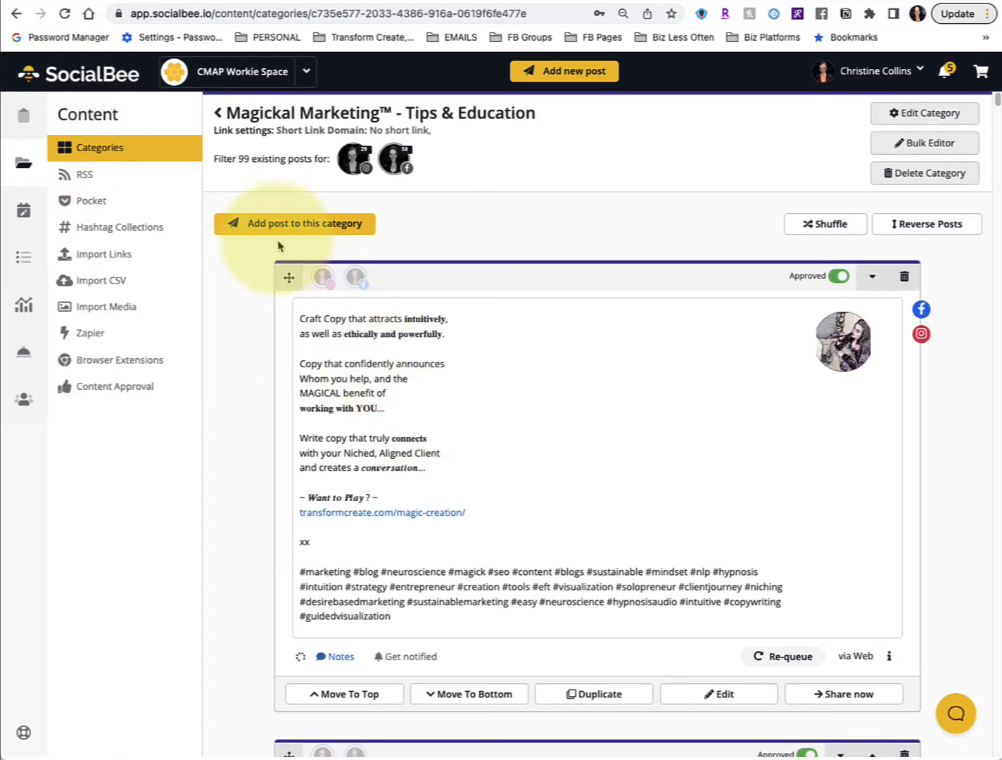
- Start a new post in the category, set to post now when saving and to expire after being published 2 times
left_click(280, 233)
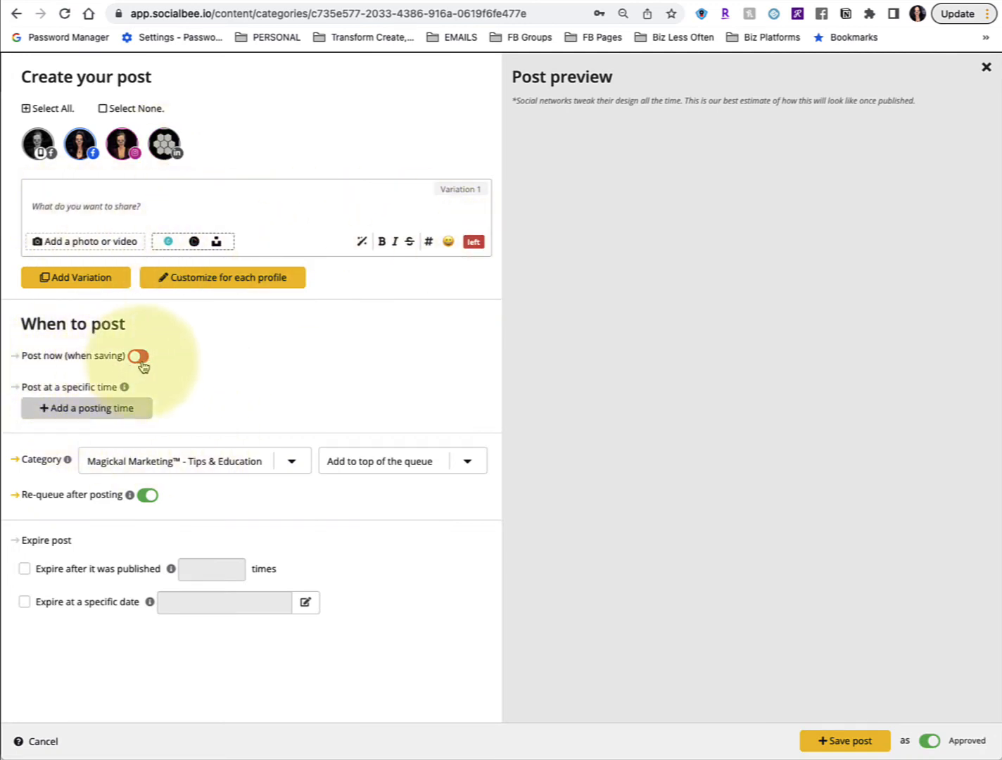
left_click(139, 359)
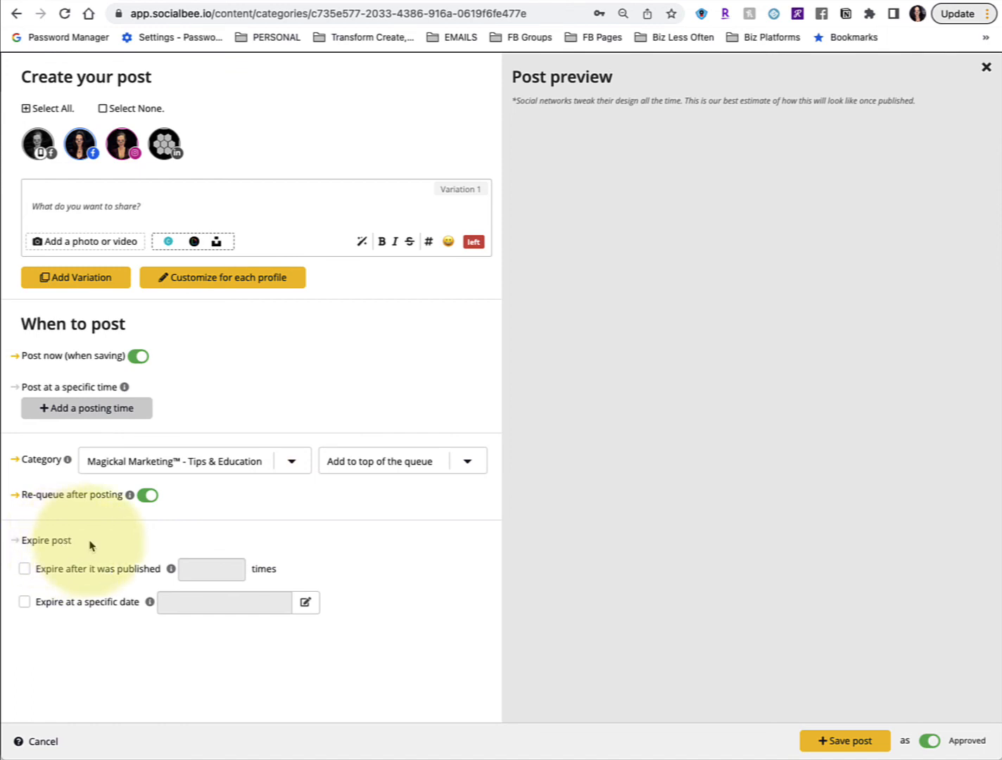
left_click(25, 568)
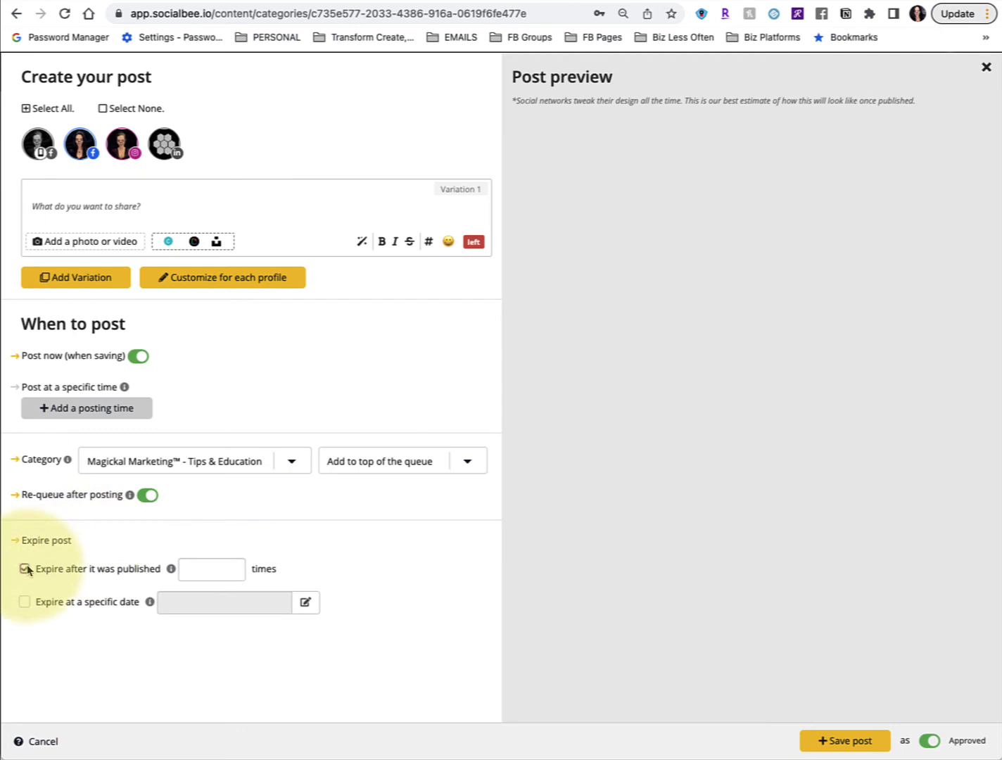
left_click(212, 576)
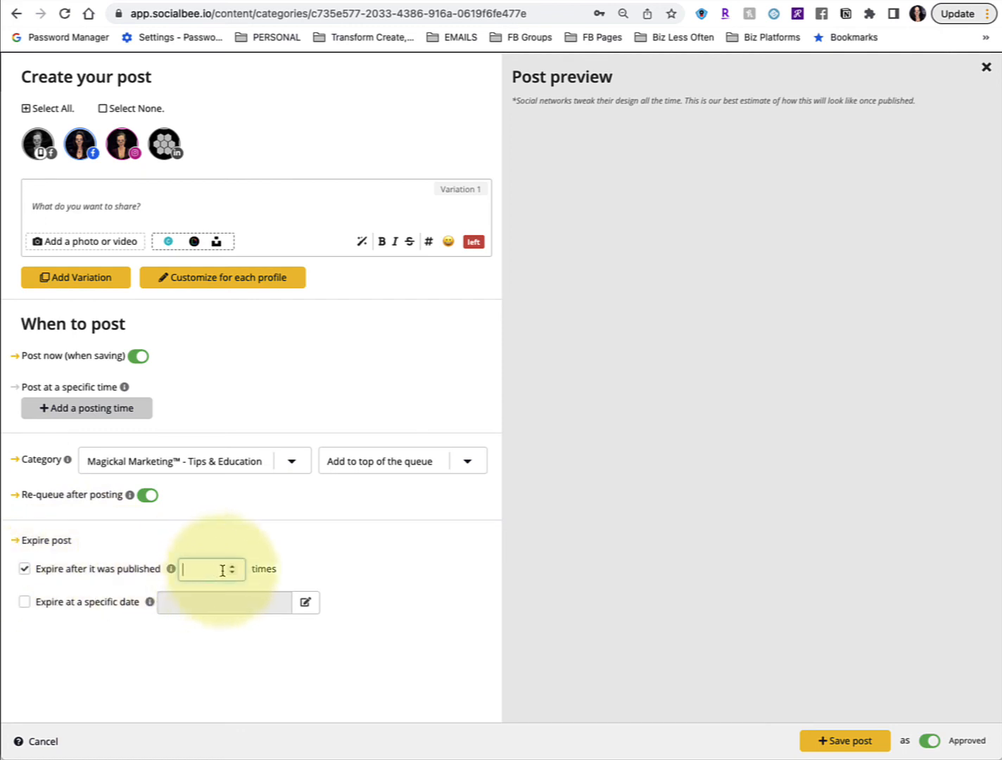
type("1")
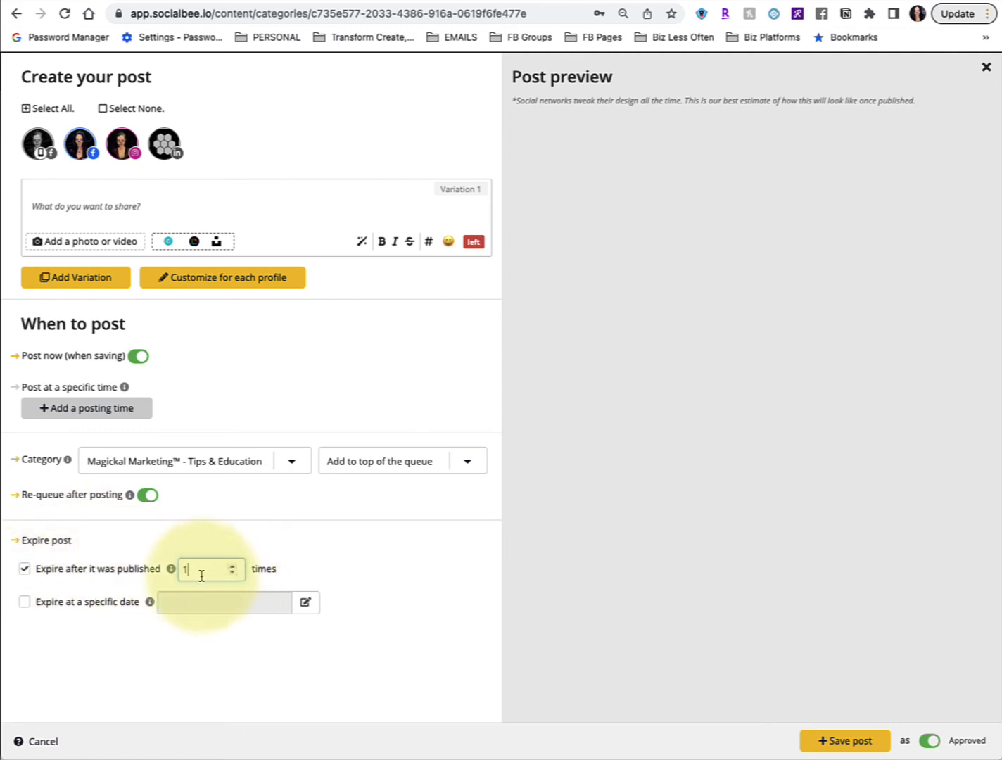
left_click(233, 566)
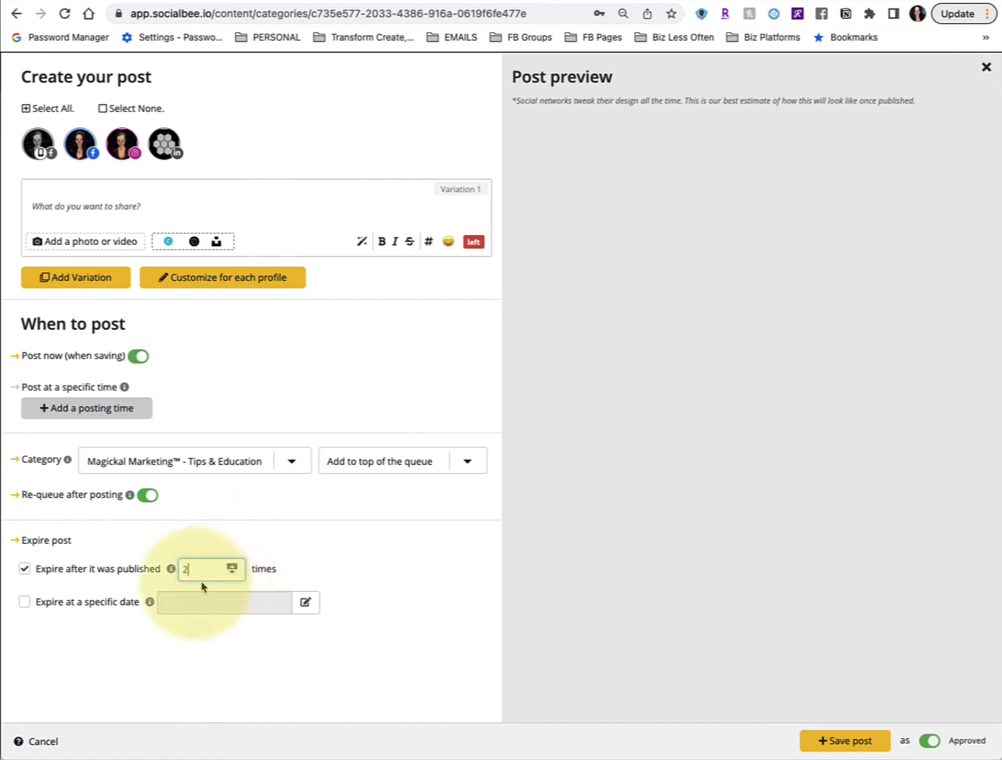
- Set the new post to expire on 7 October 2022 at 03:01, and discard the post without saving
left_click(25, 602)
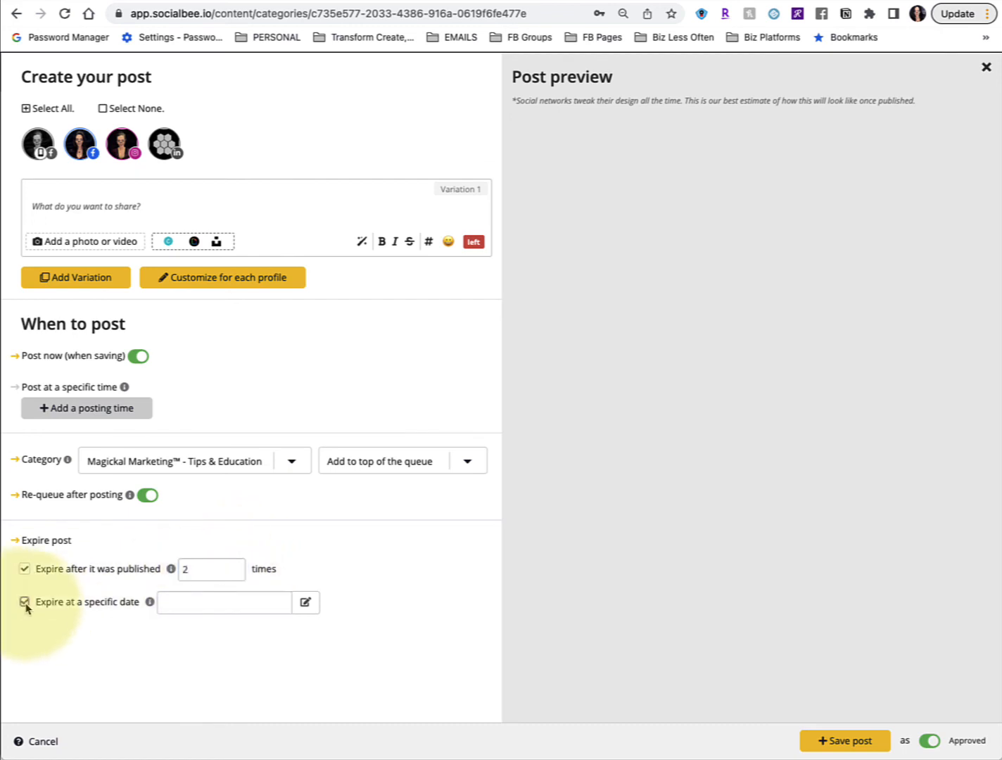
left_click(248, 606)
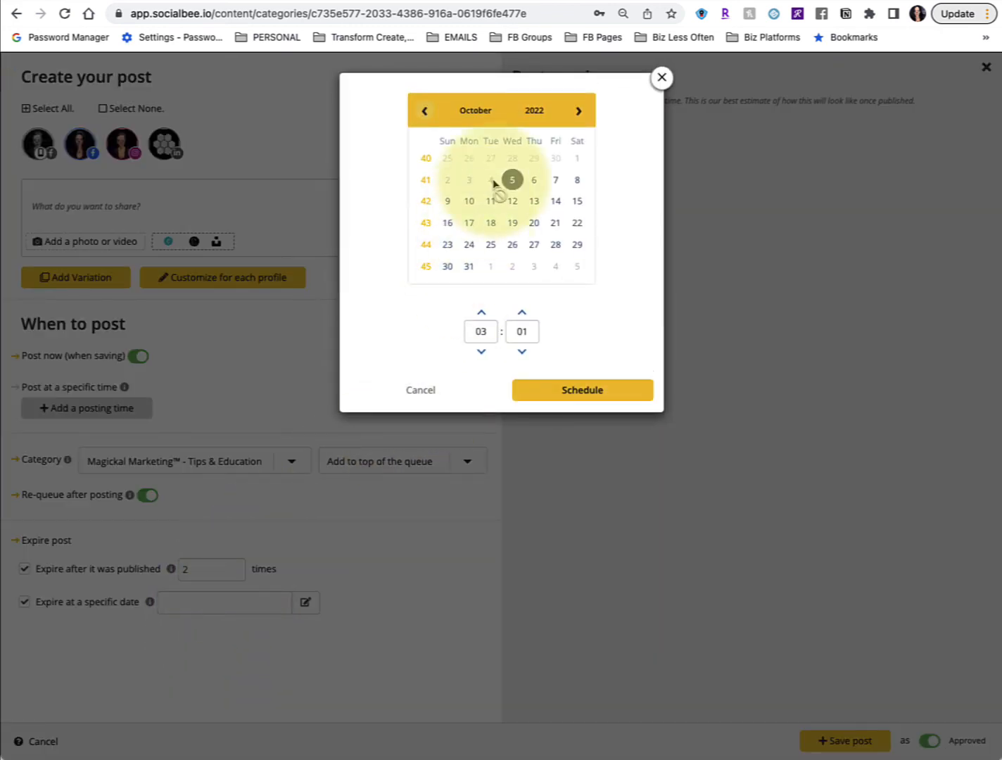
left_click(555, 182)
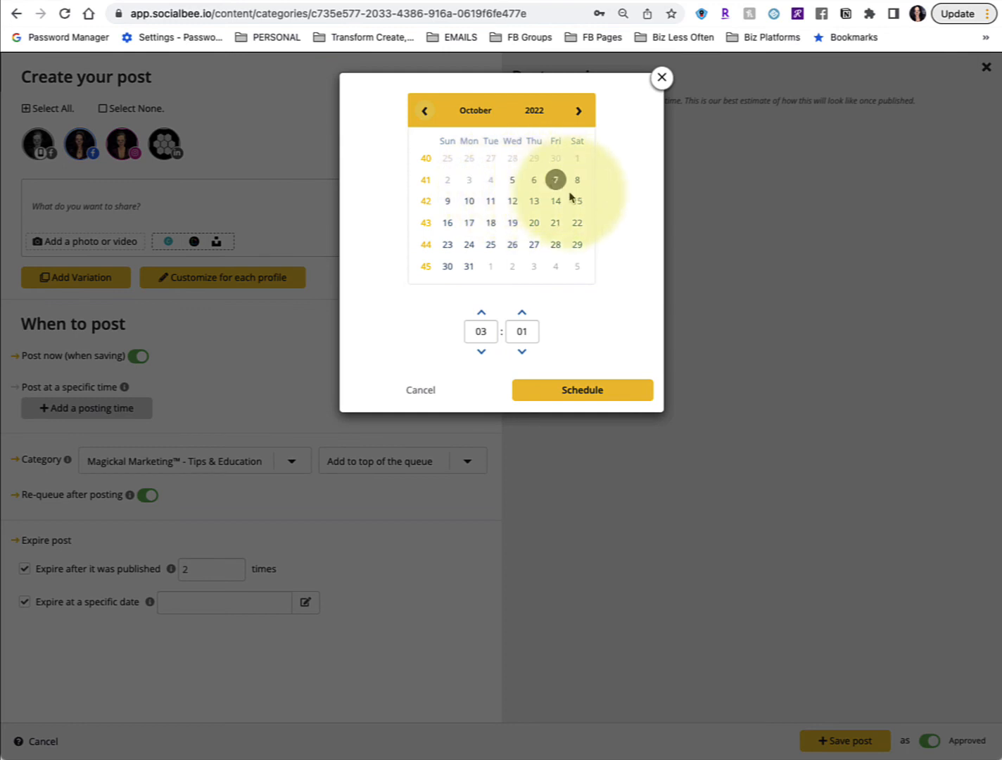
left_click(588, 395)
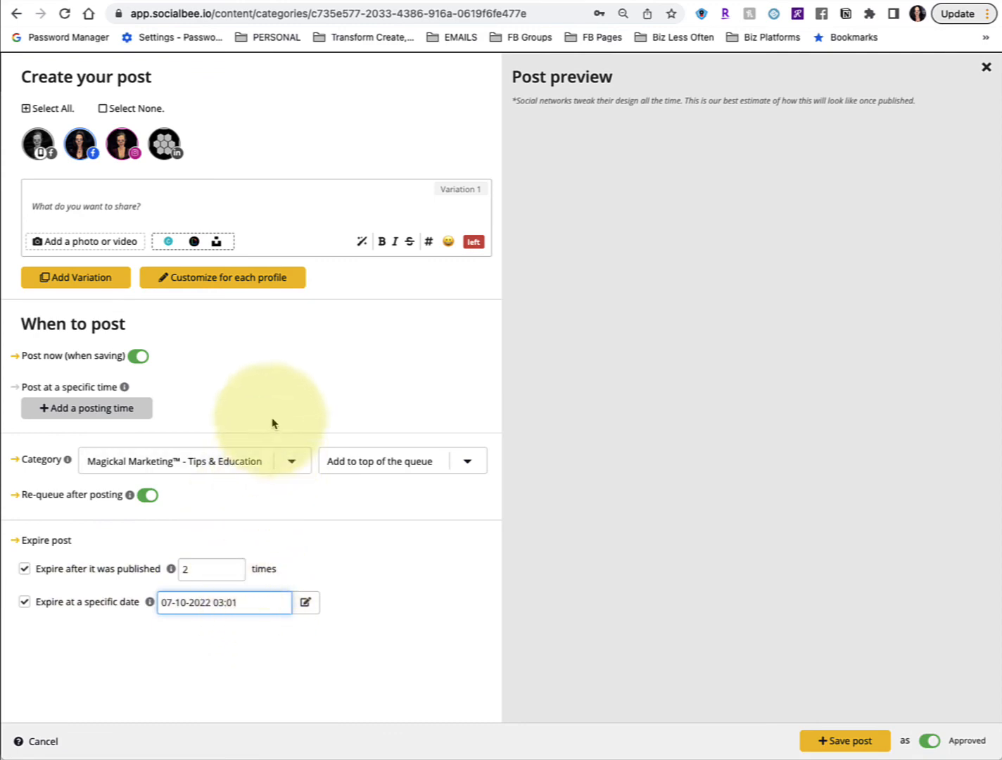
left_click(41, 747)
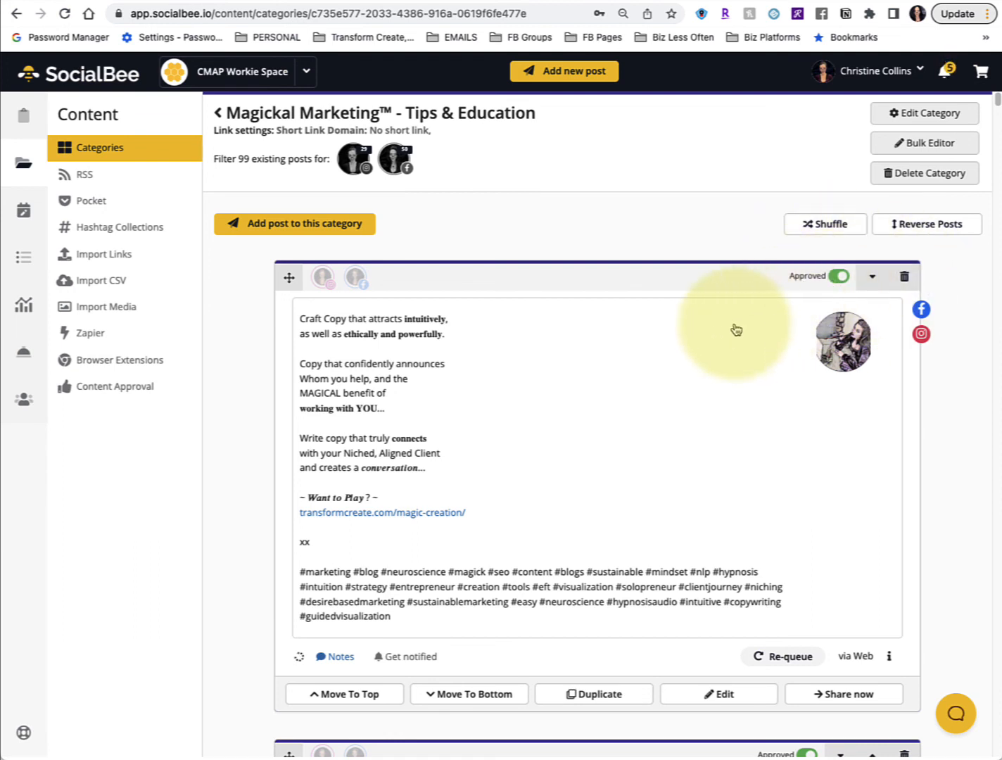
- Switch the first Tips & Education post from Approved to Draft
left_click(838, 278)
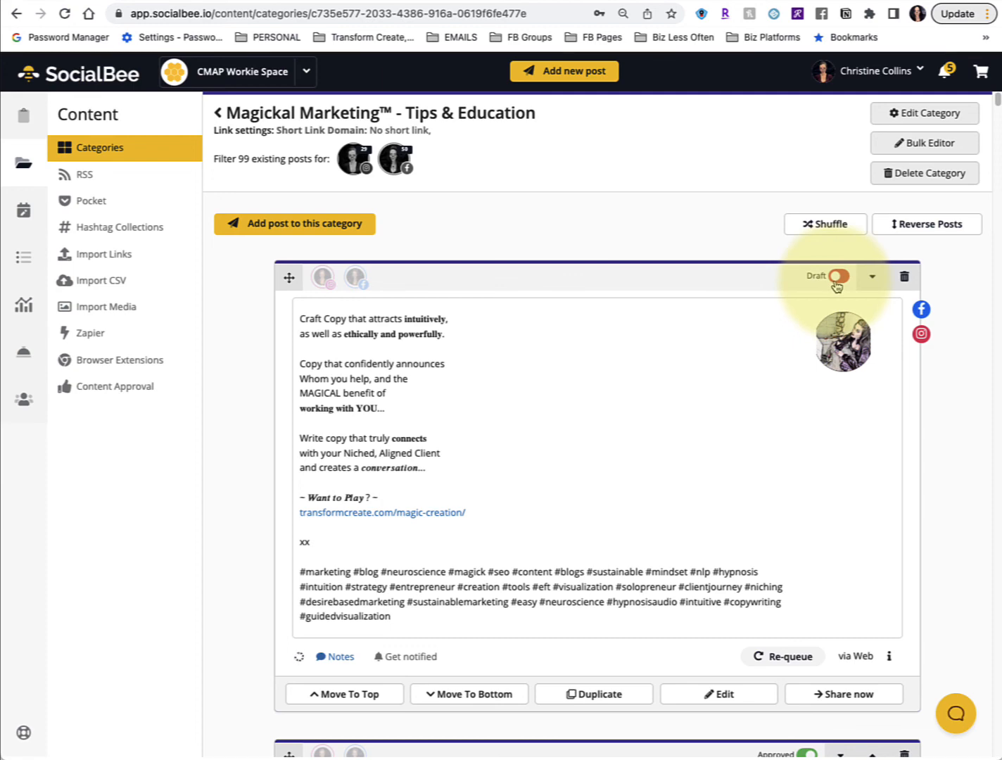